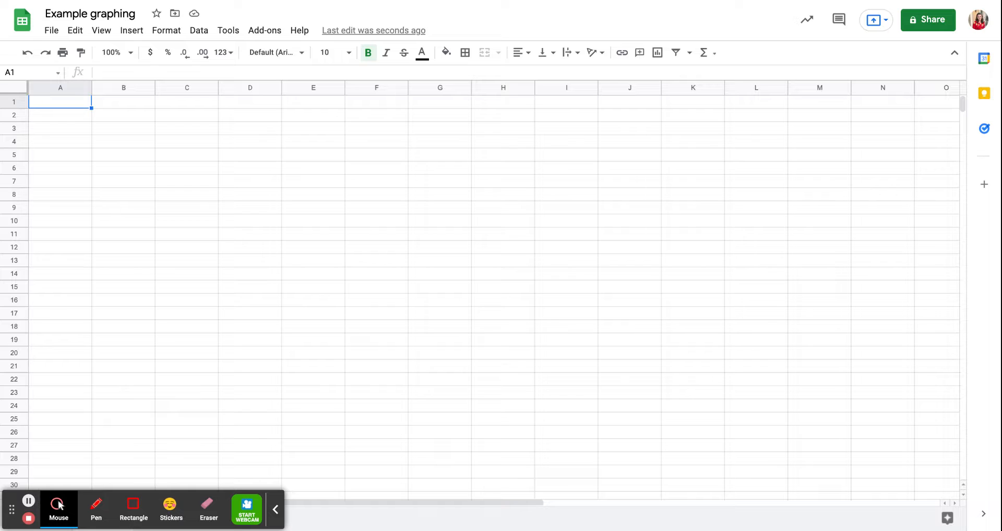
Enter the bold column headers IV in A1 and DV in B1
key(ctrl+b)
key(Return)
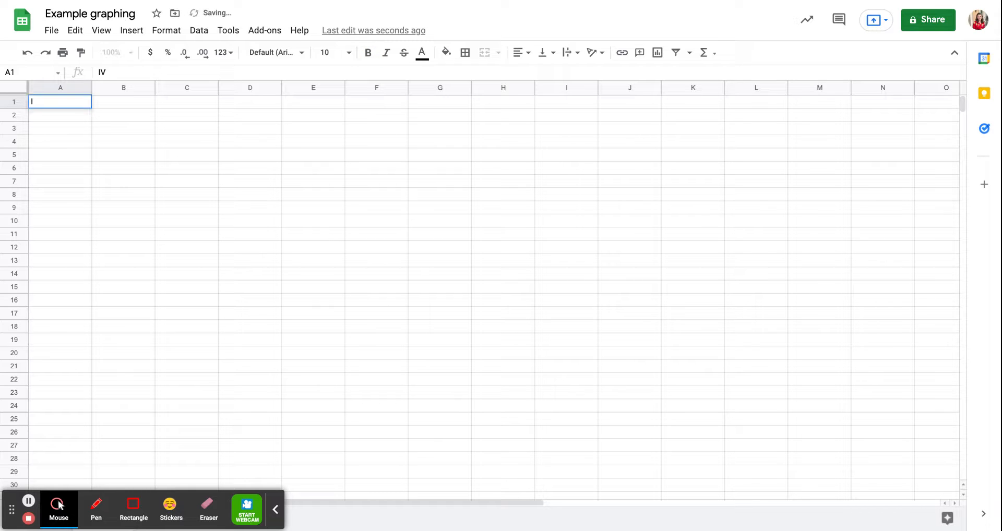
key(ctrl+b)
text(IV)
key(Tab)
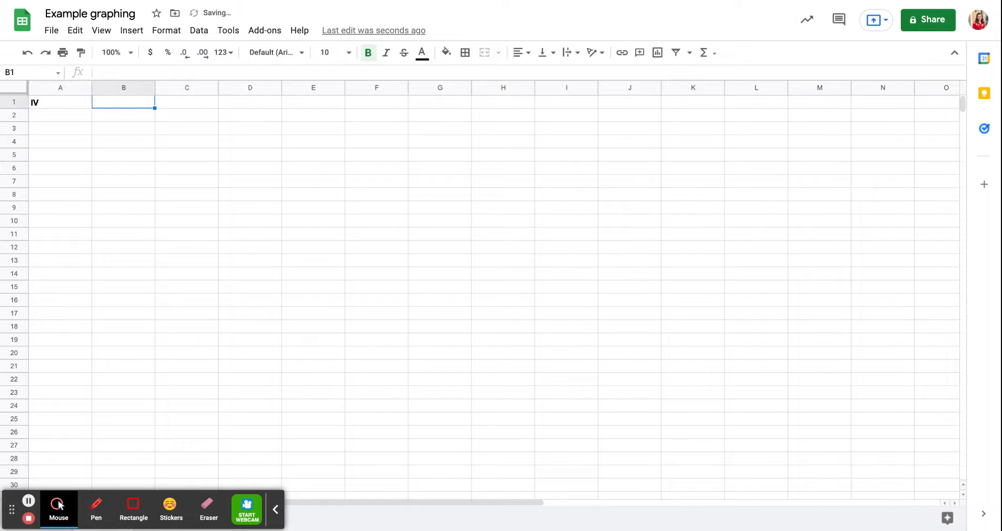
text(DV)
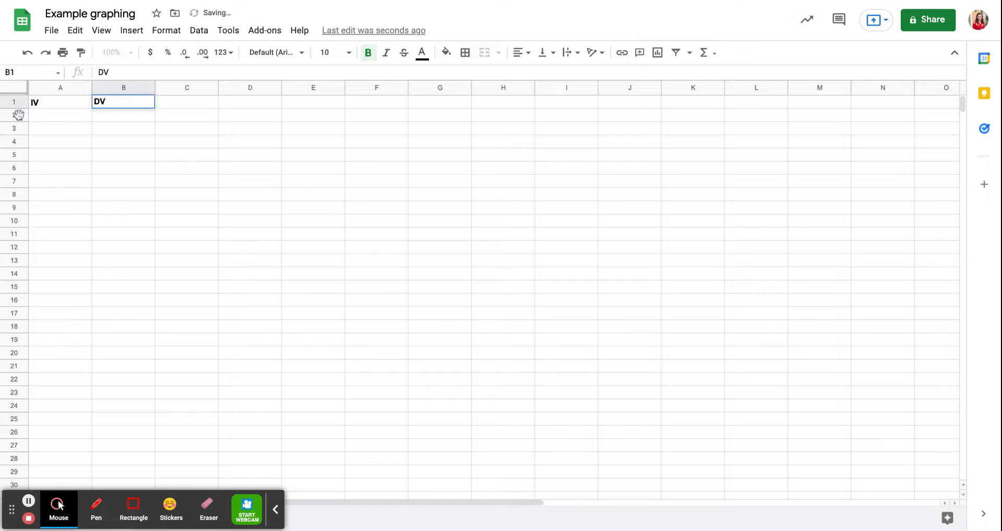
Fill the IV column with the whole numbers 1 through 10 in cells A2 to A11
click(56, 117)
text(1.0)
key(Return)
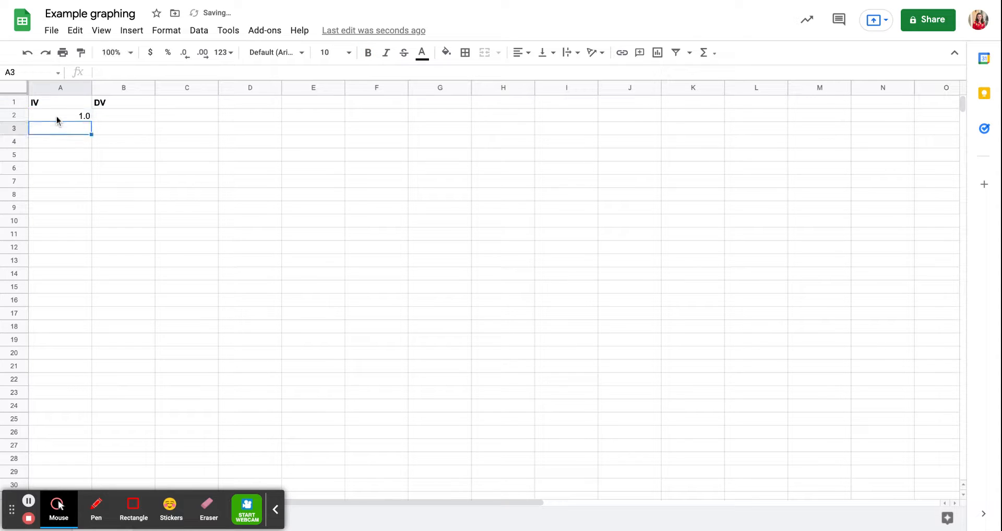
text(2 3 4 5 6 7)
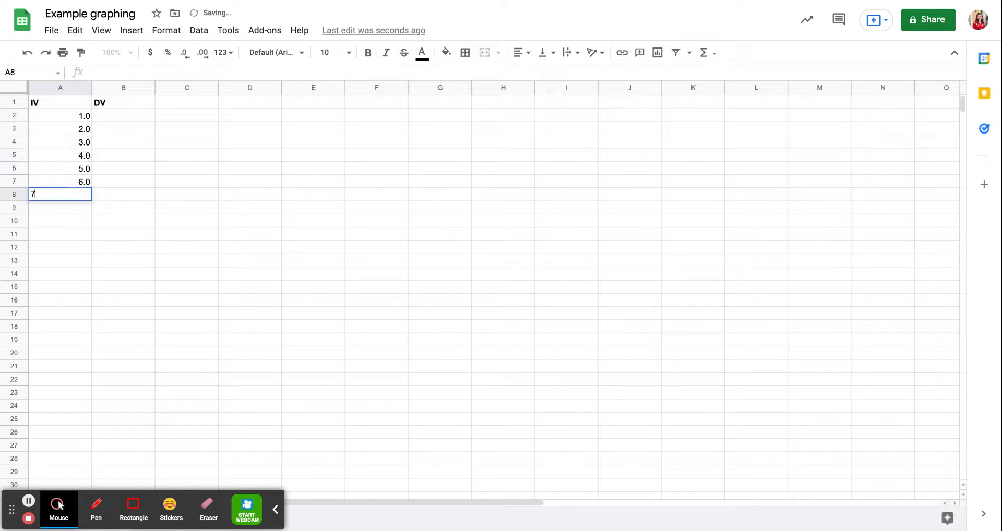
key(Return)
text(8)
key(Return)
text(9)
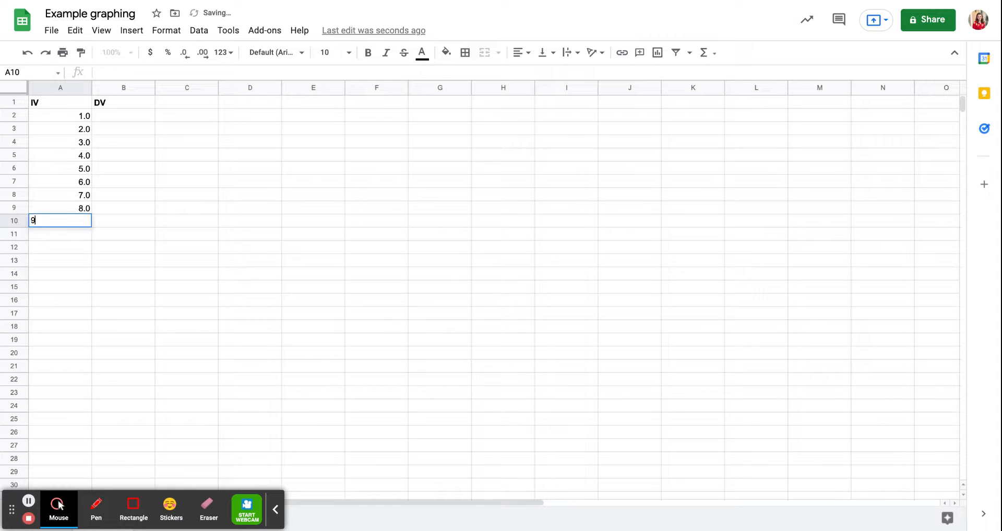
key(Return)
text(10)
key(Return)
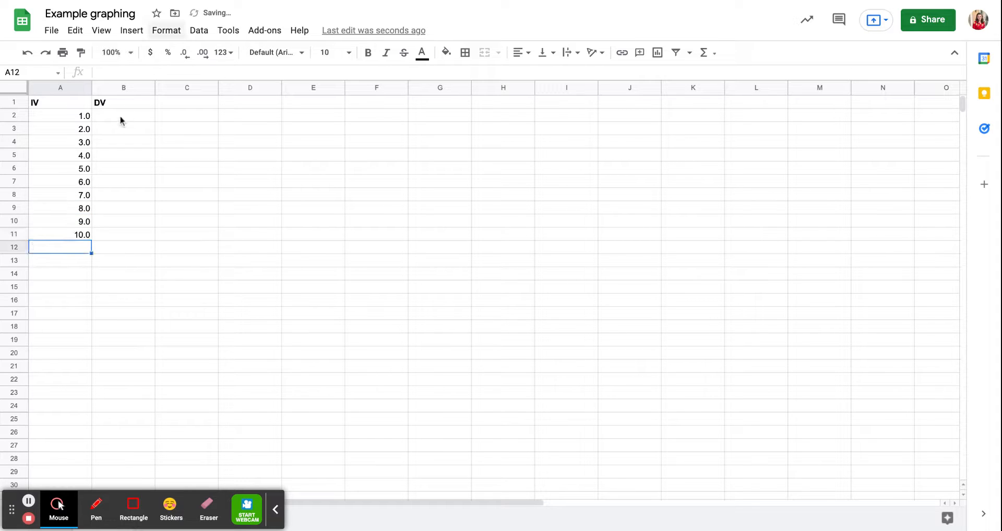
Enter the first five DV values, 4.5, 6.7, 8.9, 10 and 11, in cells B2 to B6
click(121, 120)
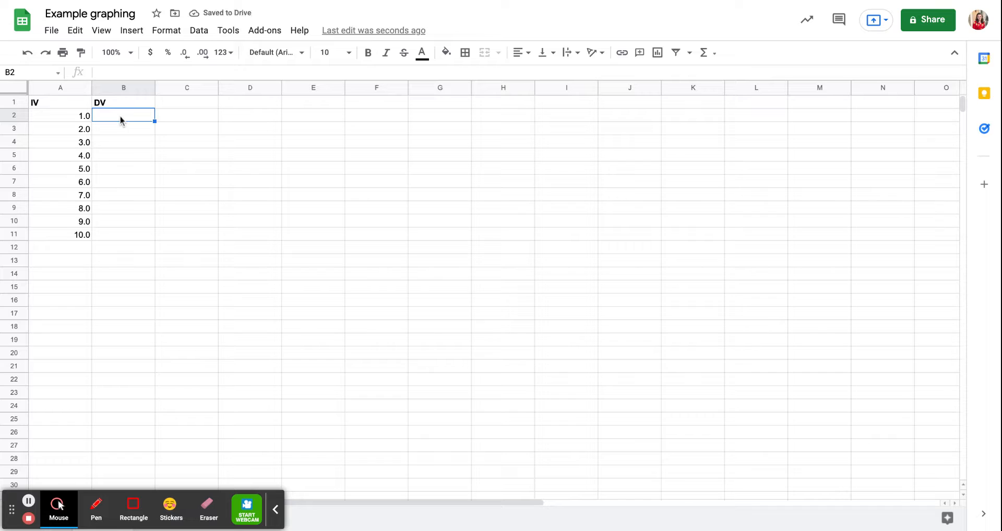
text(4.5)
key(Return)
text(6.7)
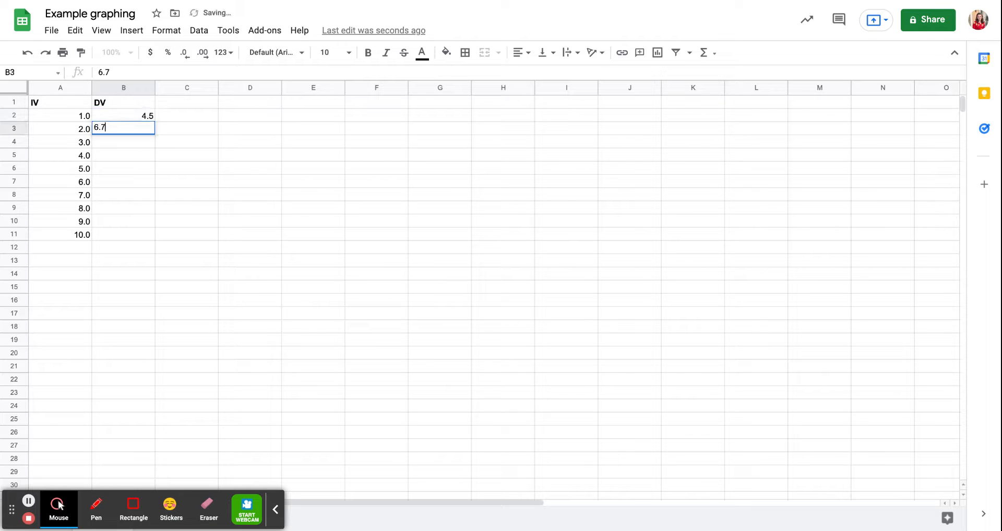
key(Return)
text(8.9)
key(Return)
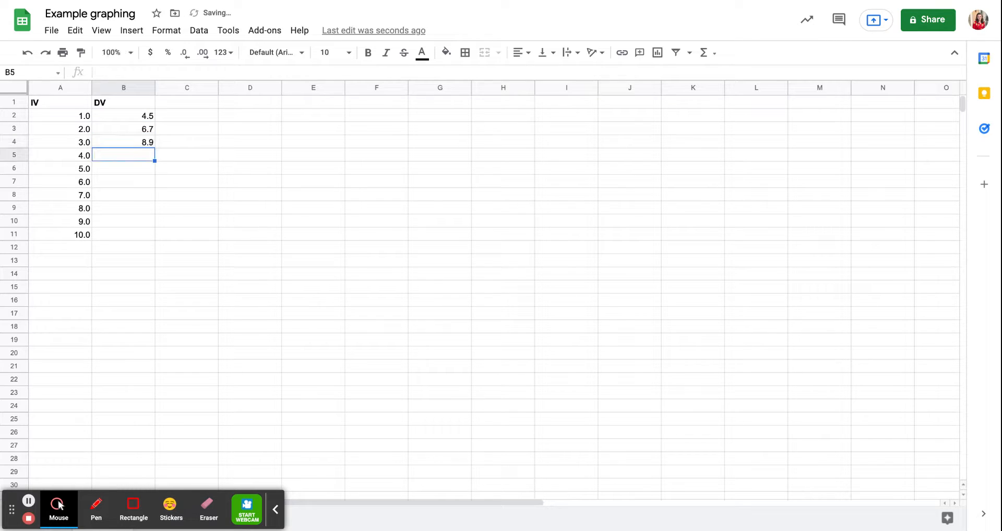
text(10)
key(Return)
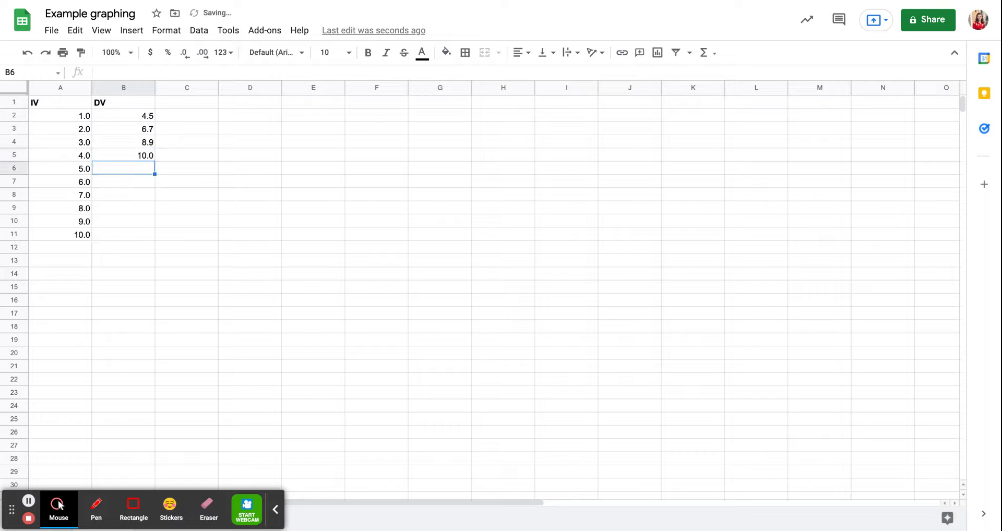
text(11)
key(Return)
Enter the remaining DV values, 12.1, 13, 15, 16.7 and 18, in cells B7 to B11
text(1)
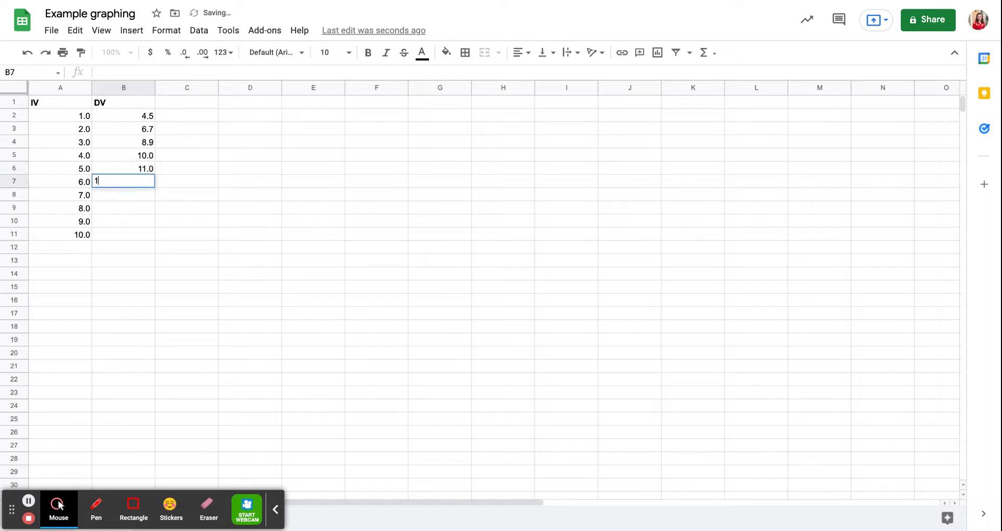
text(2.1)
key(Return)
text(13)
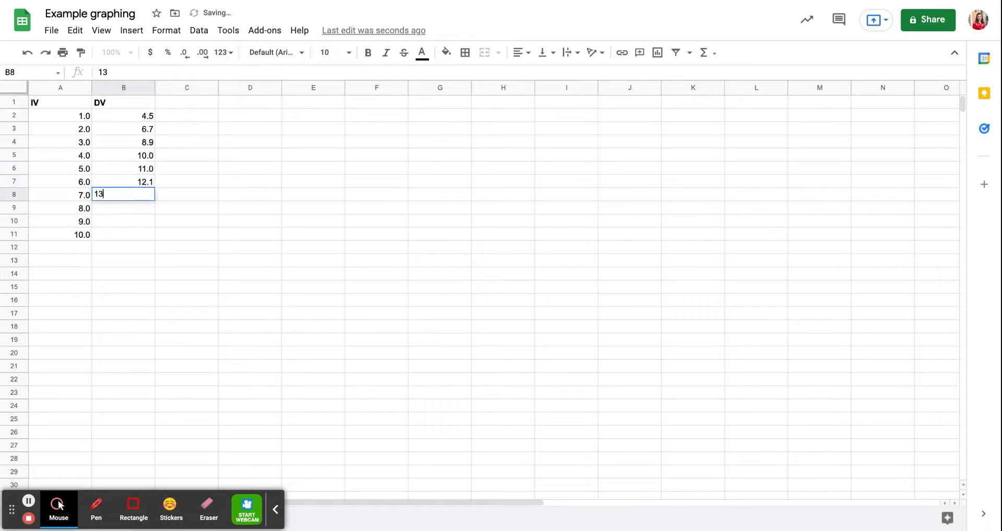
key(Return)
text(15)
key(Return)
text(16.7)
key(Return)
text(18)
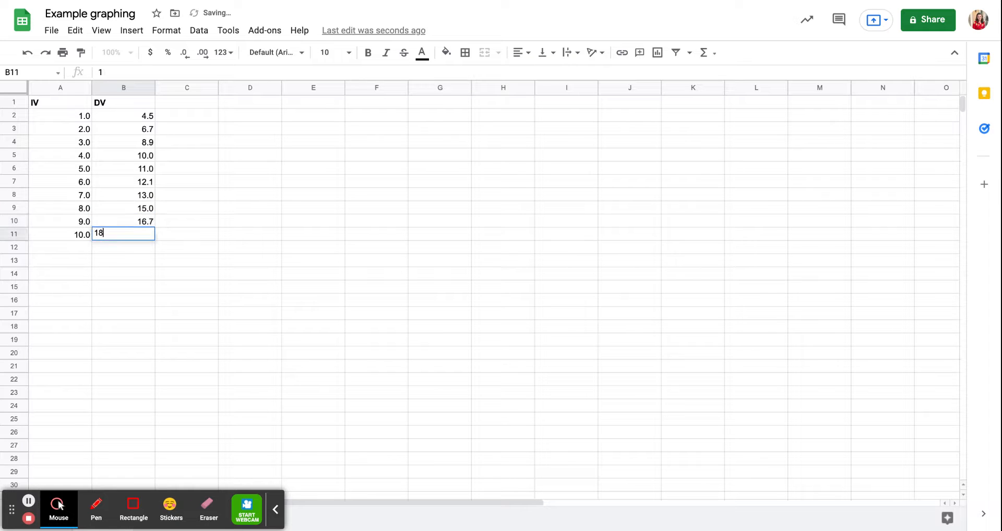
key(Return)
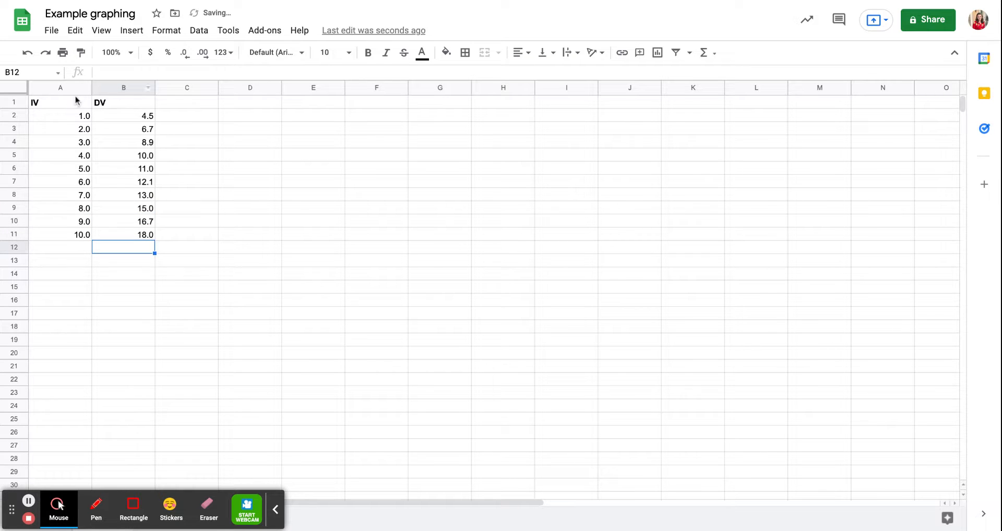
Center the IV and DV headers in A1:B1 horizontally
drag(76, 100, 116, 103)
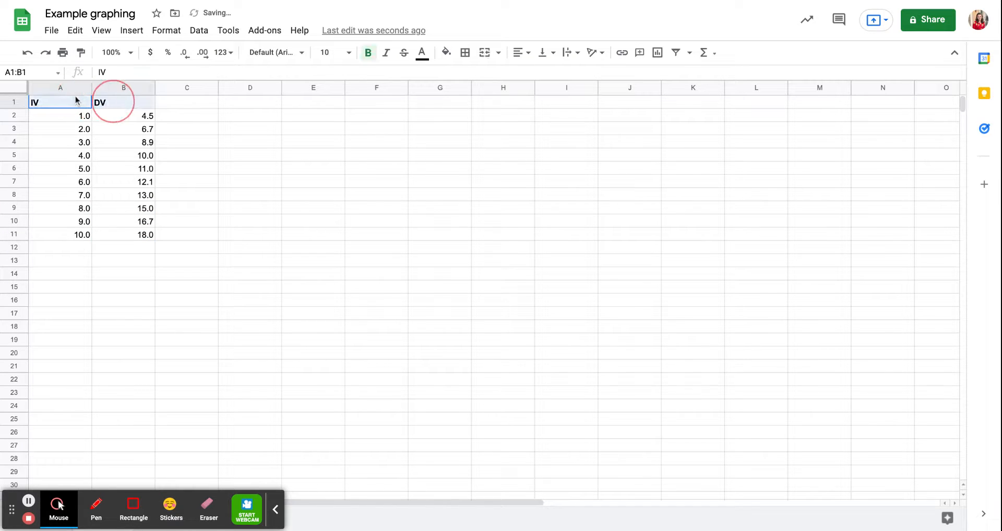
click(520, 52)
click(534, 79)
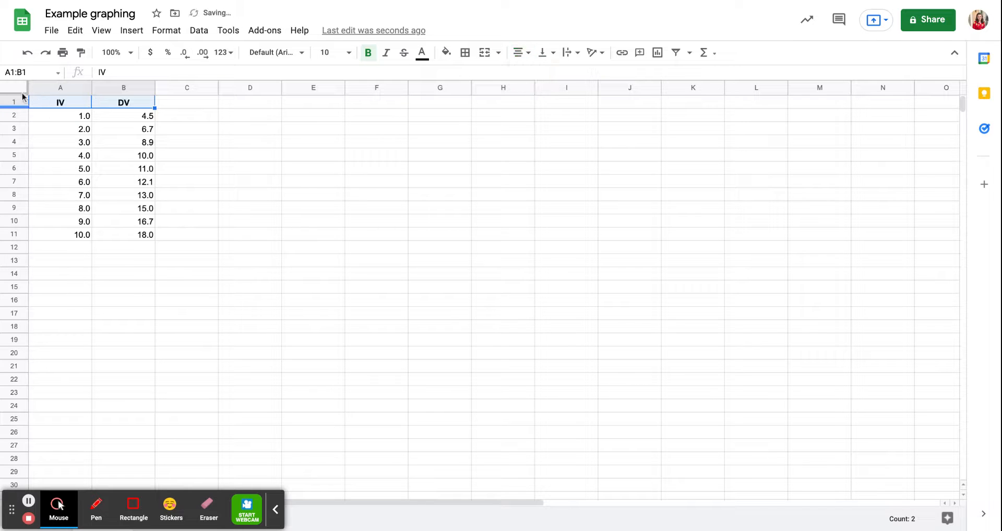
Examine the entries and their decimal places in the IV and DV columns
click(66, 105)
click(69, 116)
click(70, 127)
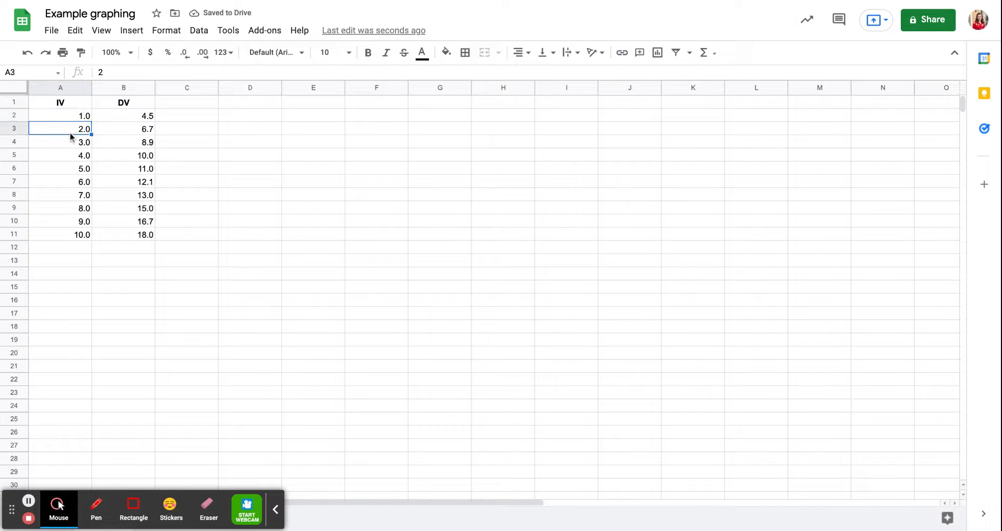
click(70, 135)
click(69, 143)
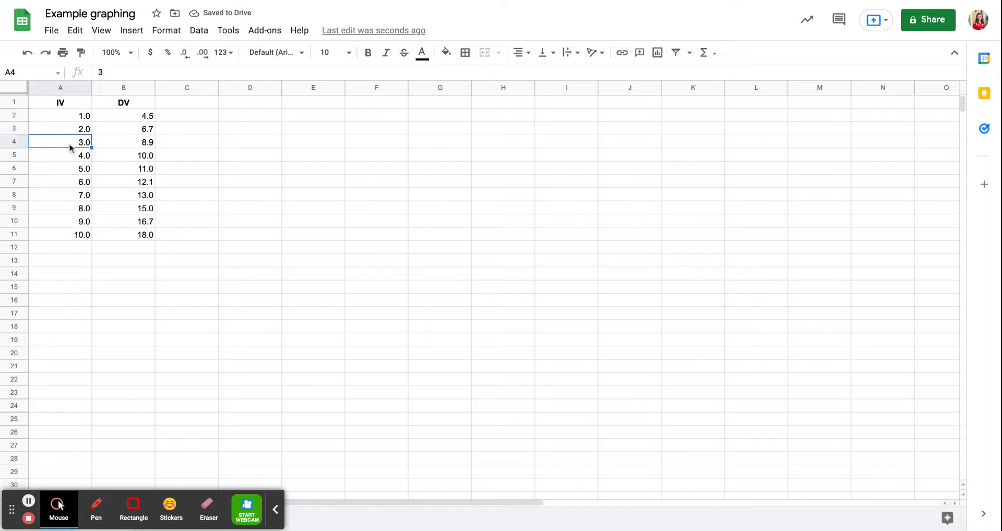
click(150, 136)
click(149, 142)
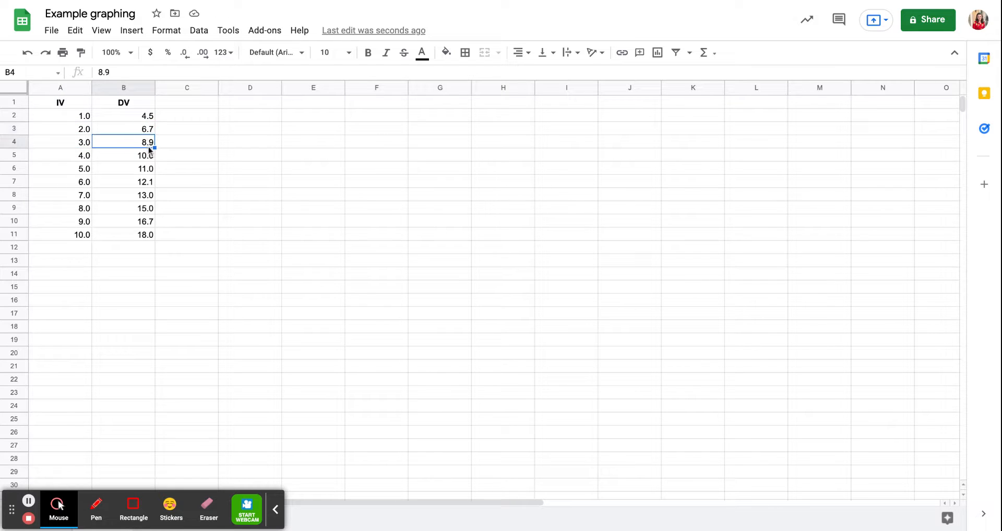
click(149, 199)
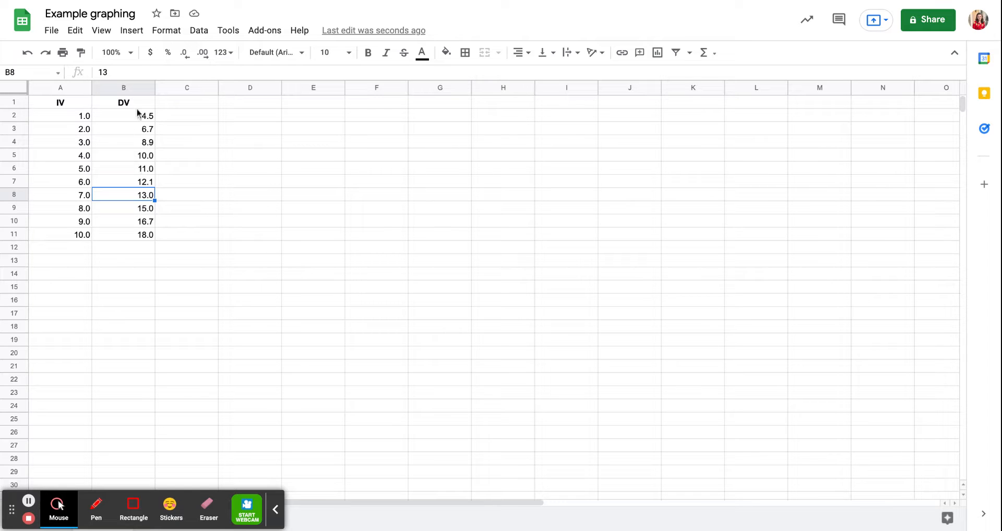
Try fewer and more decimal places on the DV values in B2:B11, ending with two decimals
drag(127, 119, 126, 236)
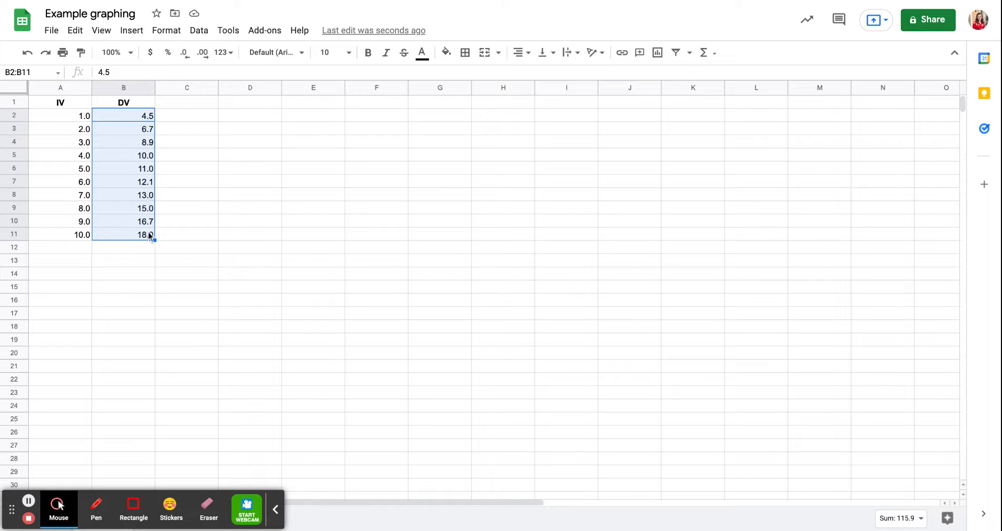
click(185, 53)
click(204, 54)
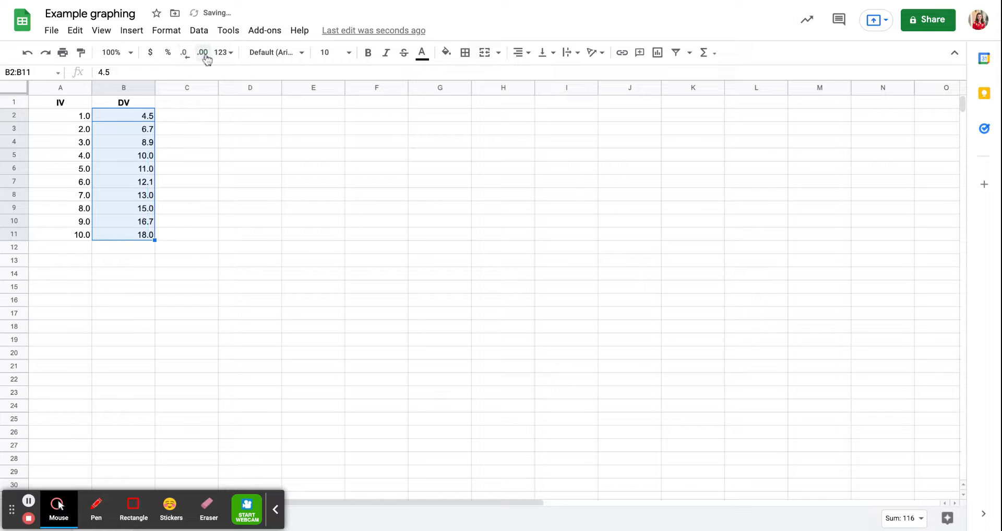
click(203, 54)
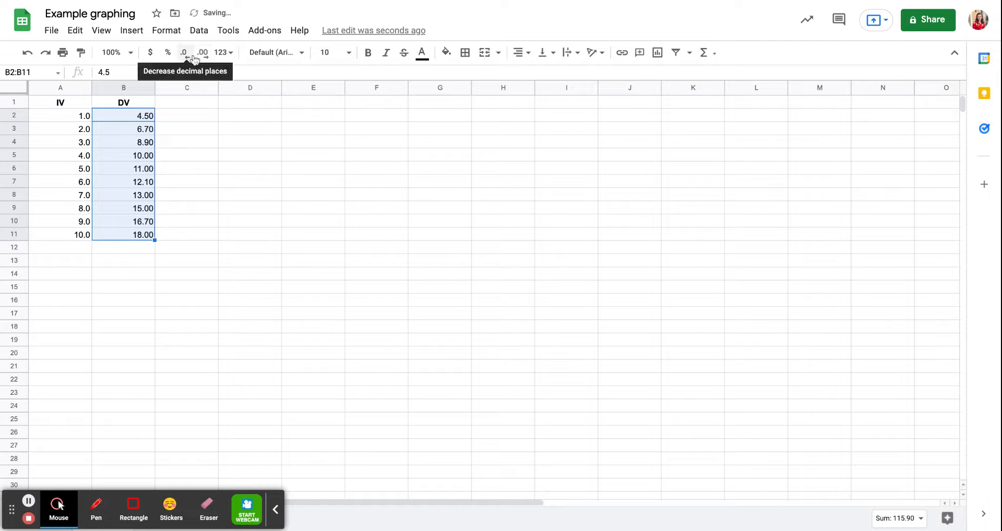
click(185, 54)
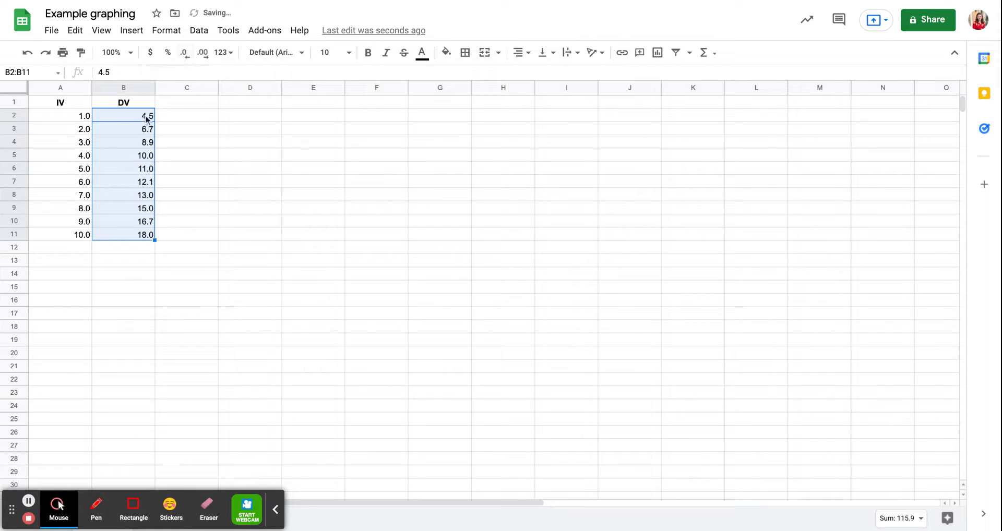
click(205, 55)
click(187, 54)
click(205, 56)
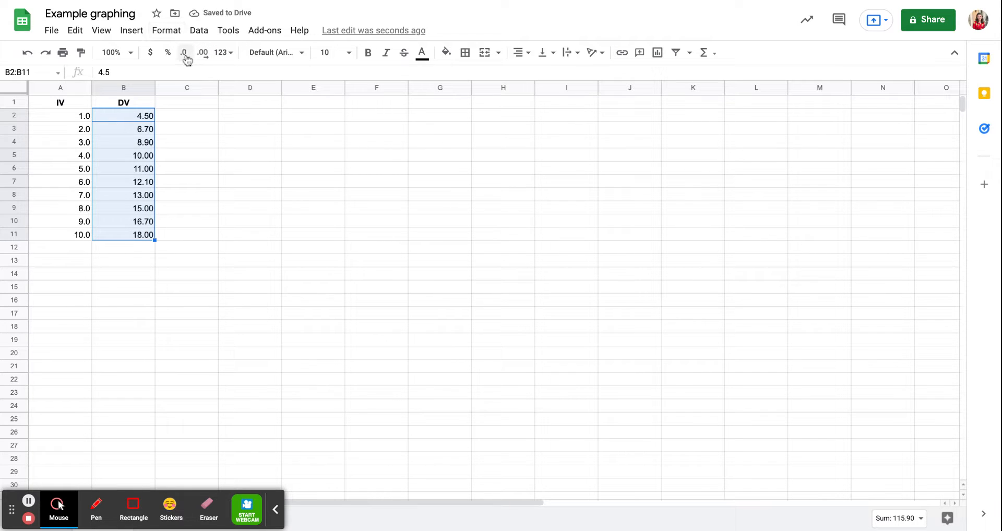
Reduce the DV values in B2:B11 to one decimal place
click(148, 170)
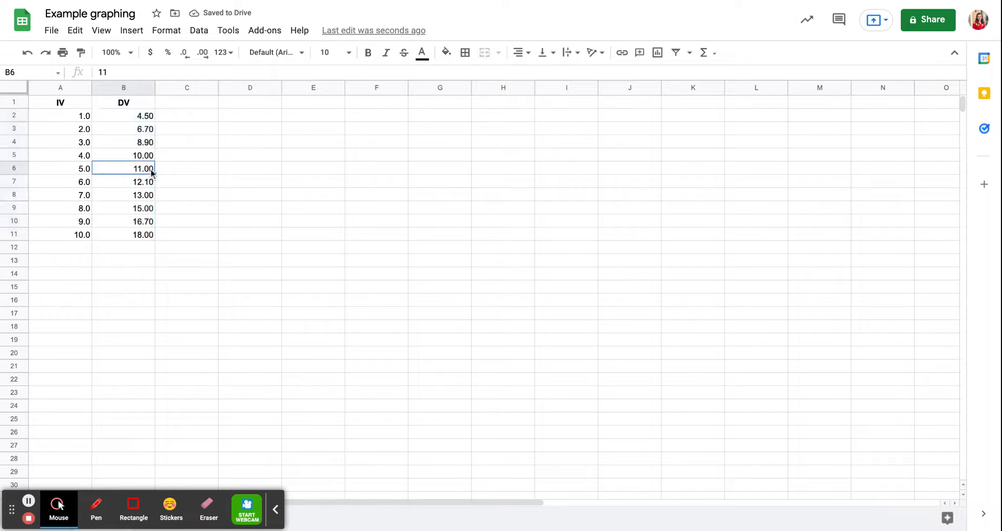
click(152, 173)
drag(121, 115, 118, 227)
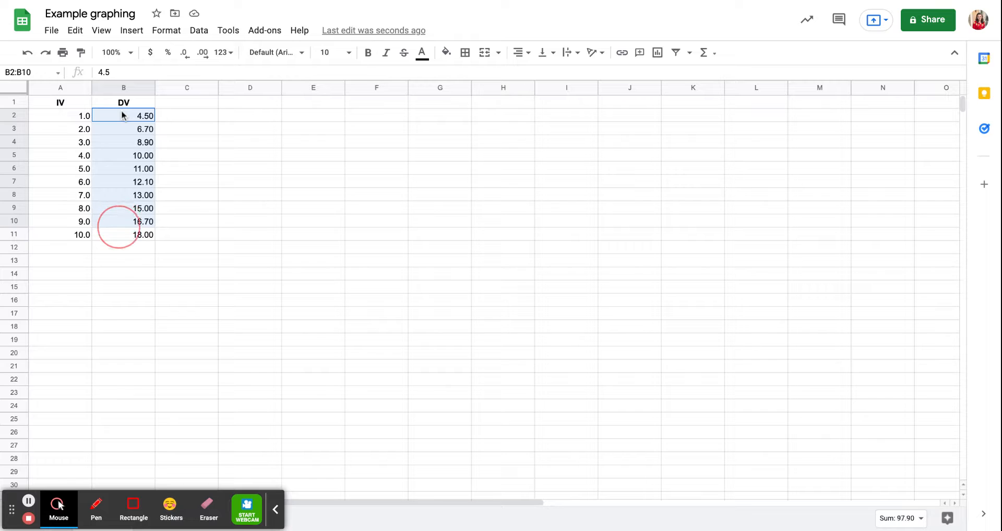
key(shift+Down)
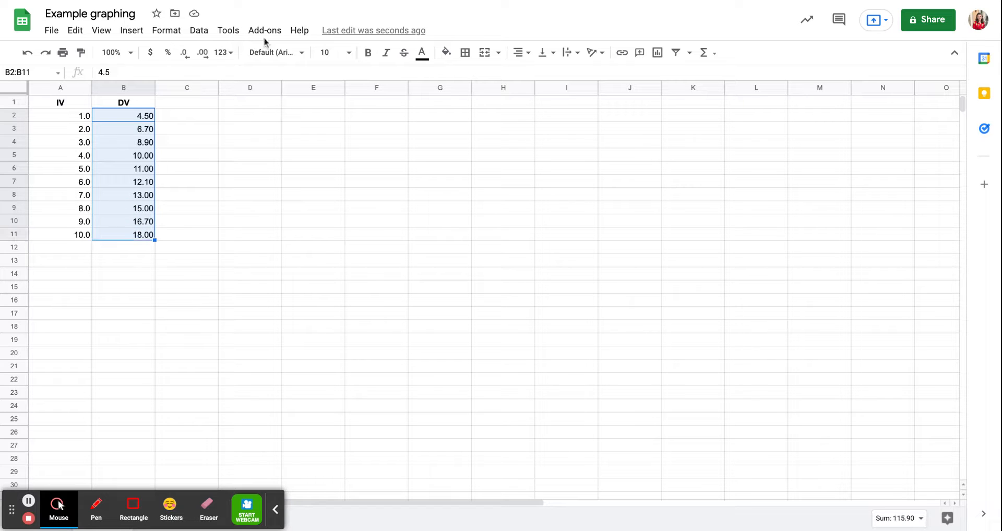
click(184, 52)
click(149, 118)
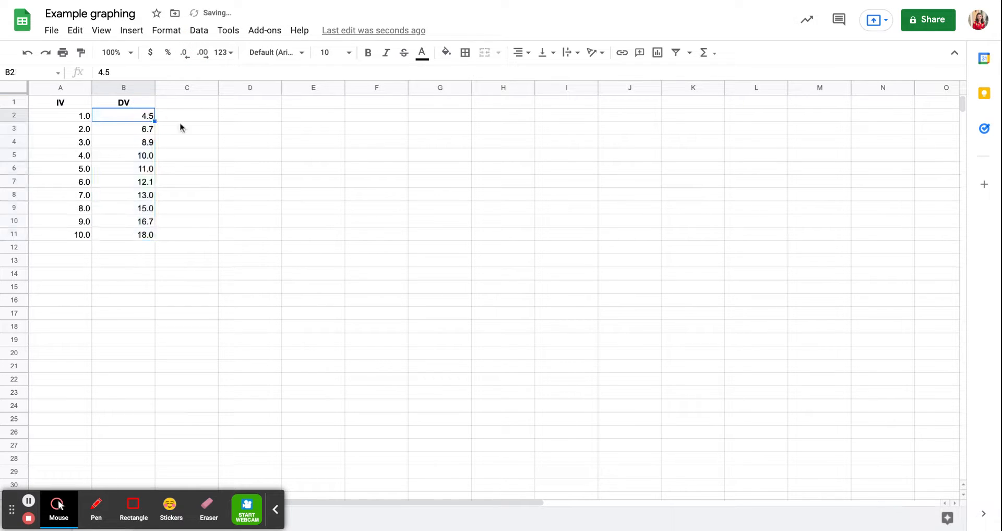
click(181, 125)
click(150, 122)
click(146, 169)
click(144, 209)
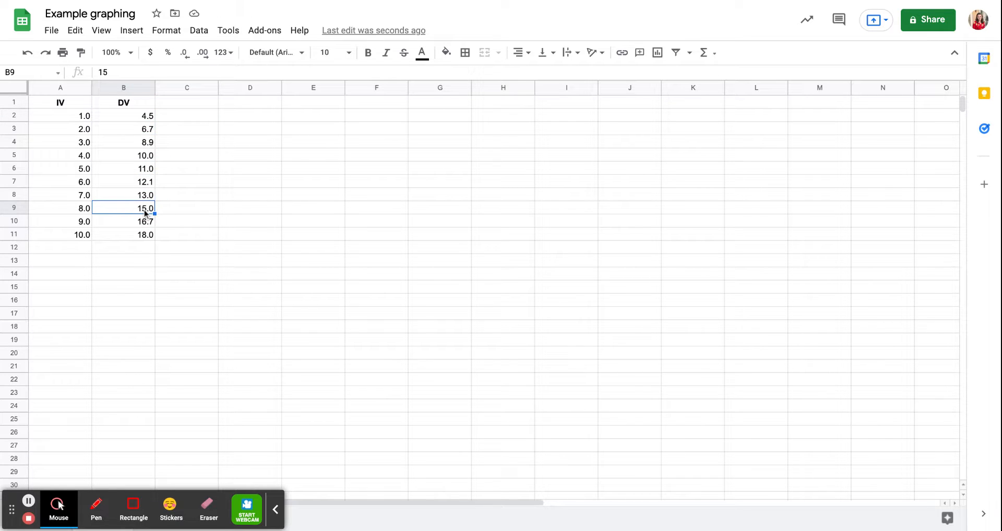
click(71, 103)
drag(70, 103, 137, 237)
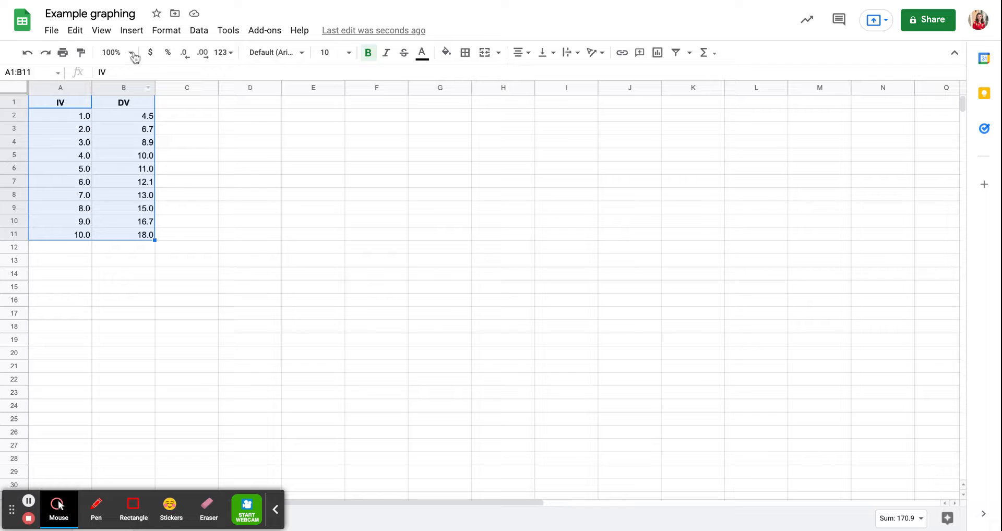
click(136, 32)
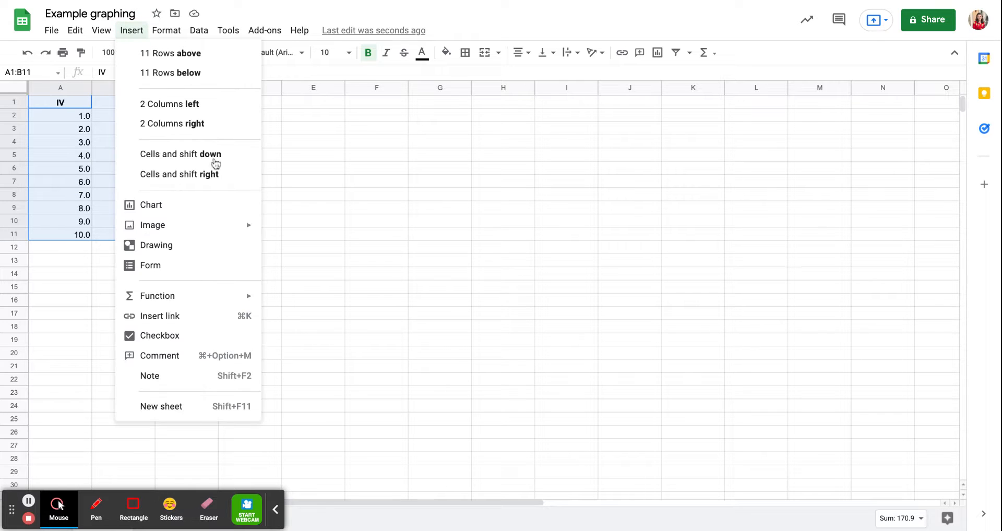
click(340, 197)
Label the cells below the table "x axis" in A14 and "y axis" in B14
drag(58, 104, 63, 239)
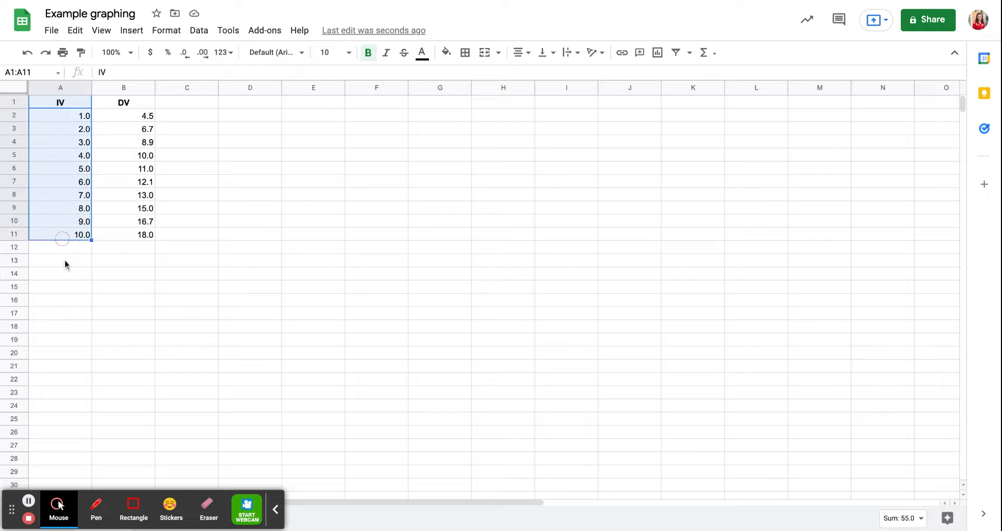
click(60, 281)
text(s )
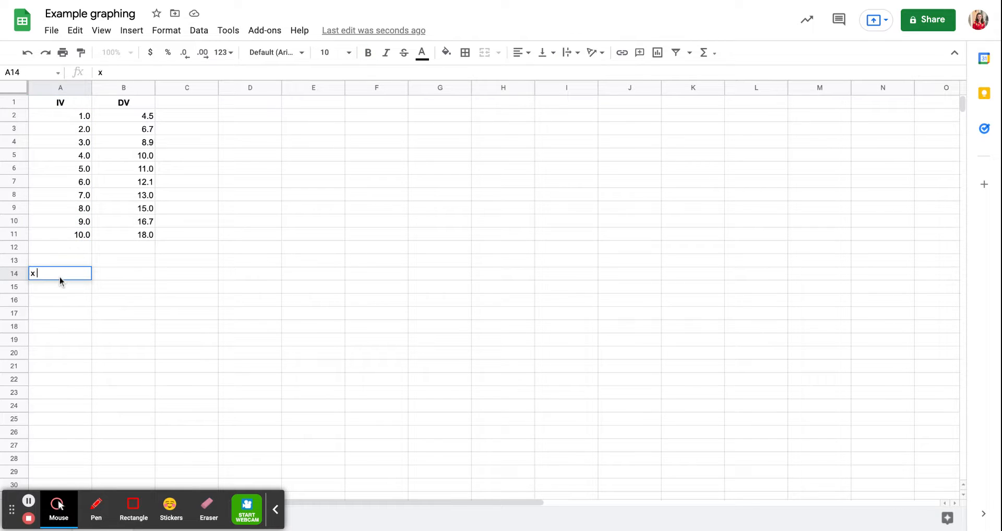
text(axis)
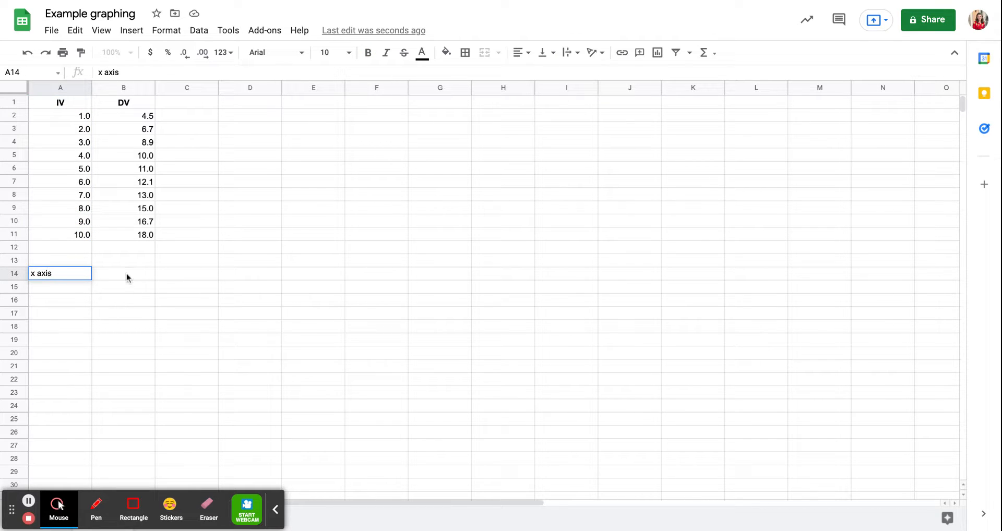
click(127, 277)
text(y axi)
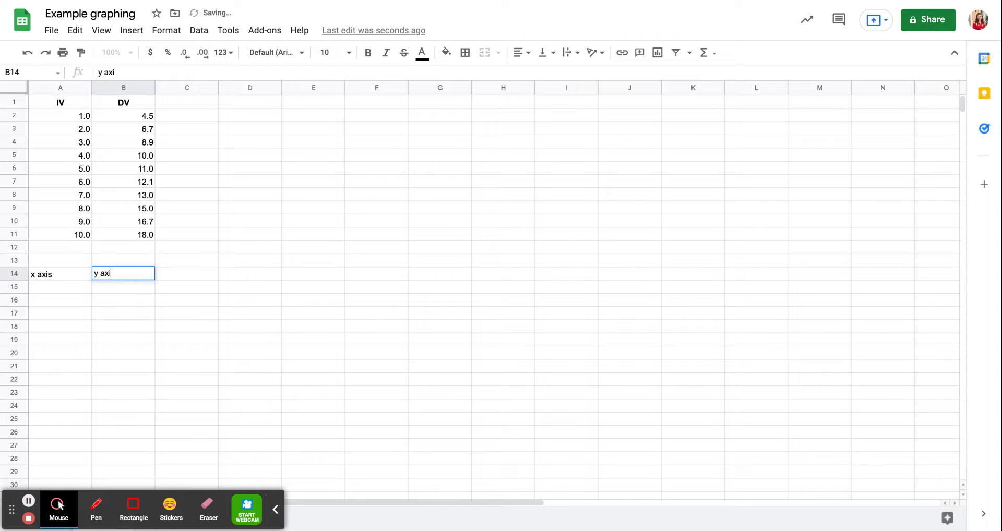
text(s)
key(Return)
click(115, 278)
Insert a chart from the IV and DV data in A1:B11 and check its data points
drag(48, 101, 127, 237)
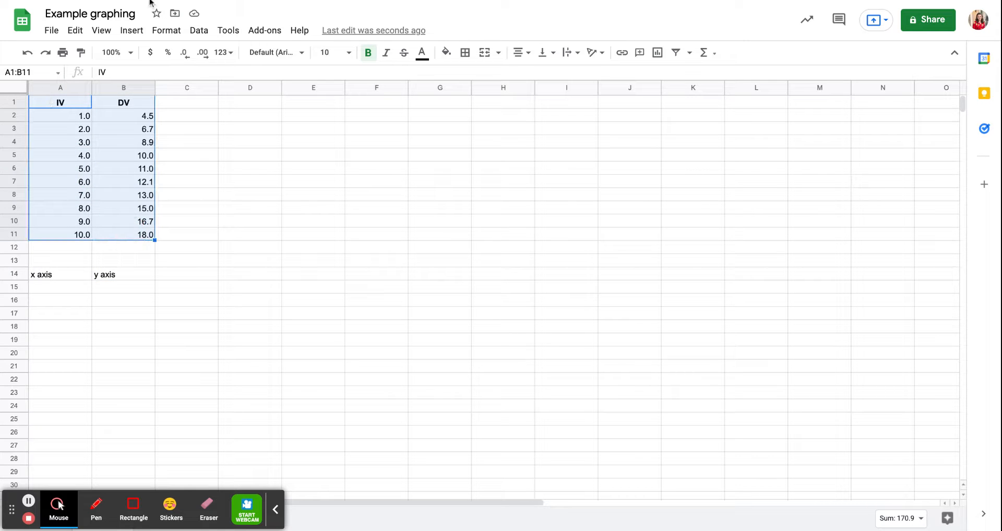
click(130, 34)
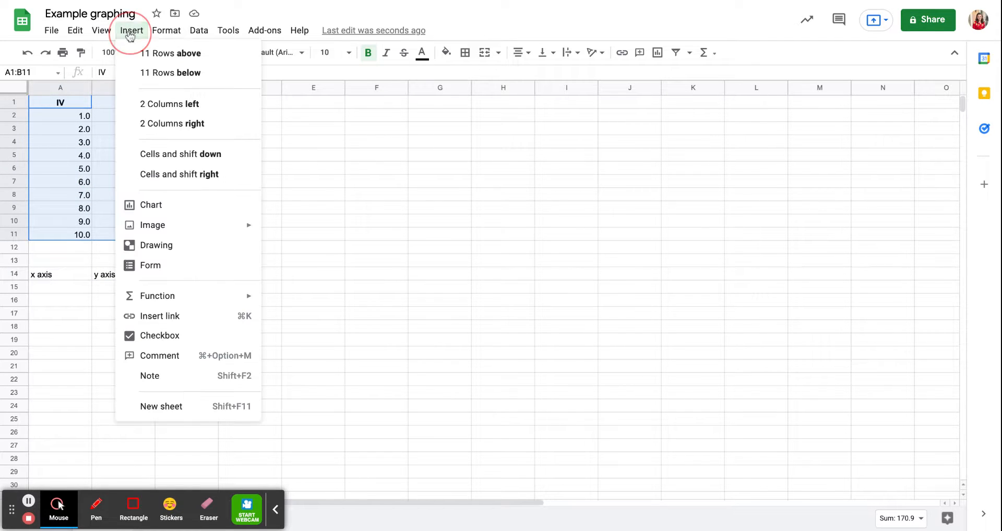
click(151, 209)
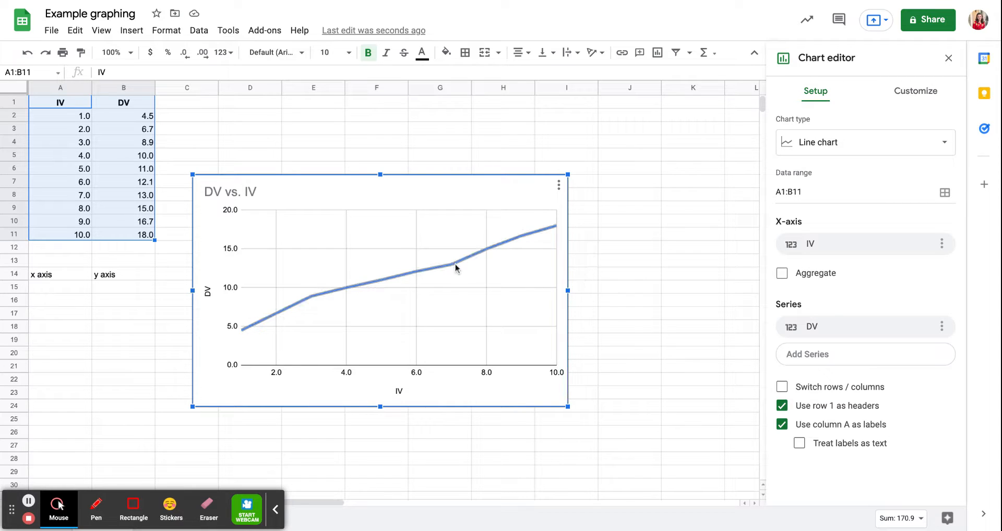
click(245, 332)
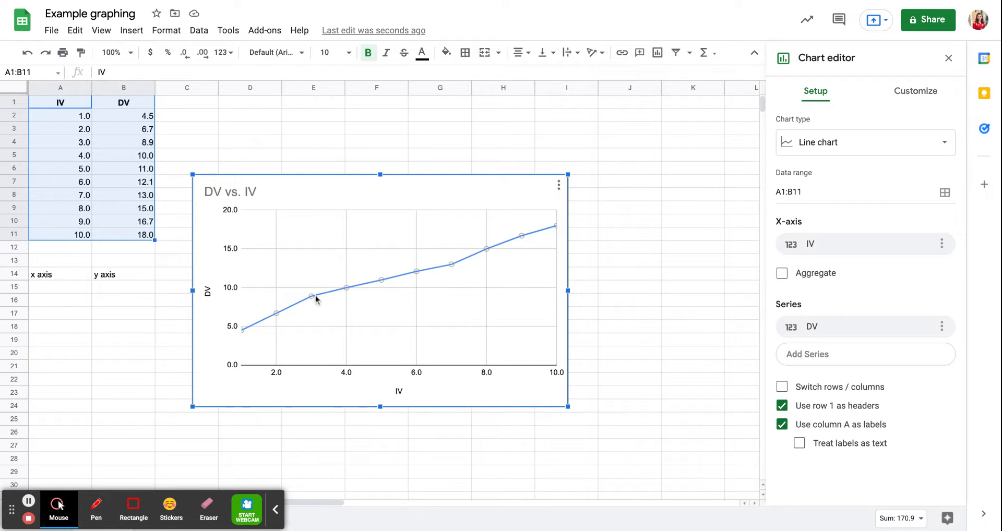
click(349, 294)
Change the chart type from the line chart to a scatter chart
click(866, 151)
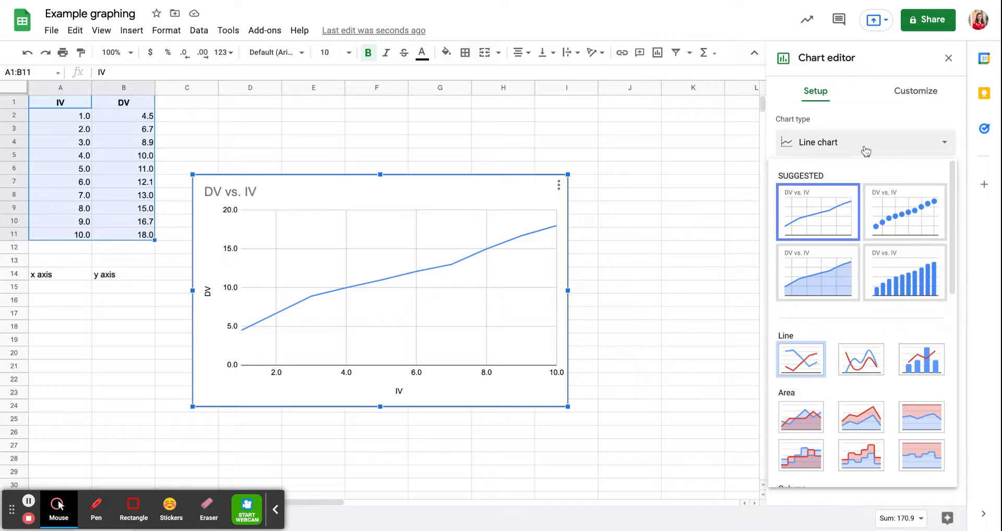
scroll(843, 366, down, 3)
scroll(843, 365, up, 4)
scroll(901, 177, down, 3)
scroll(776, 357, down, 5)
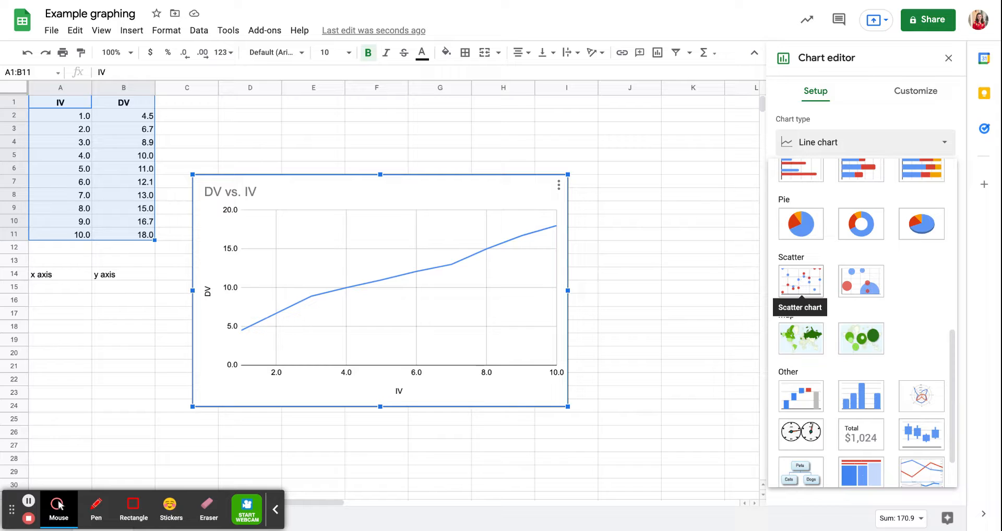
click(801, 280)
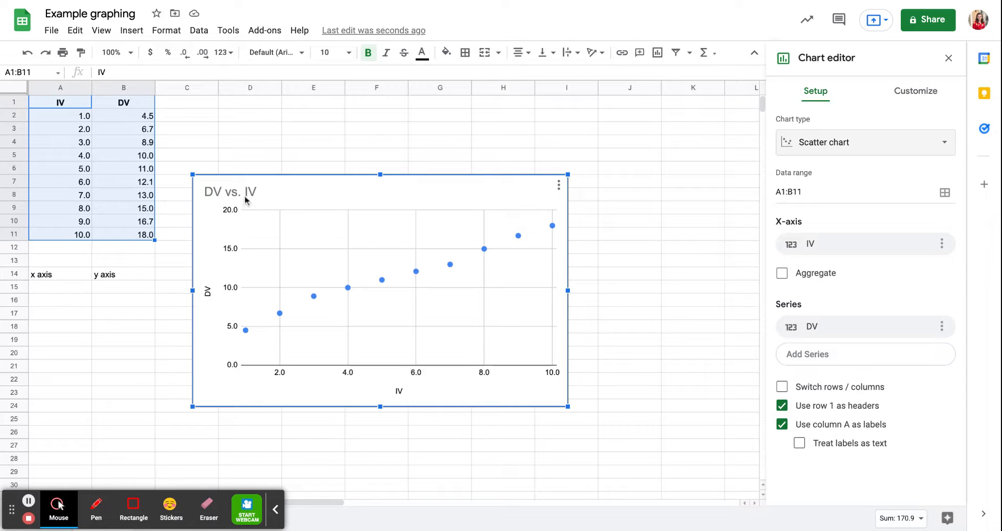
click(309, 197)
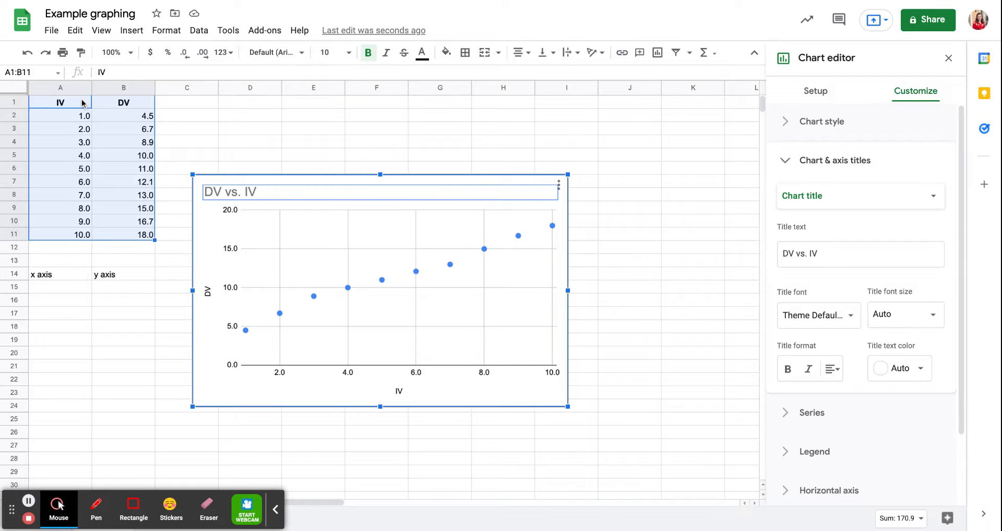
click(130, 107)
click(80, 106)
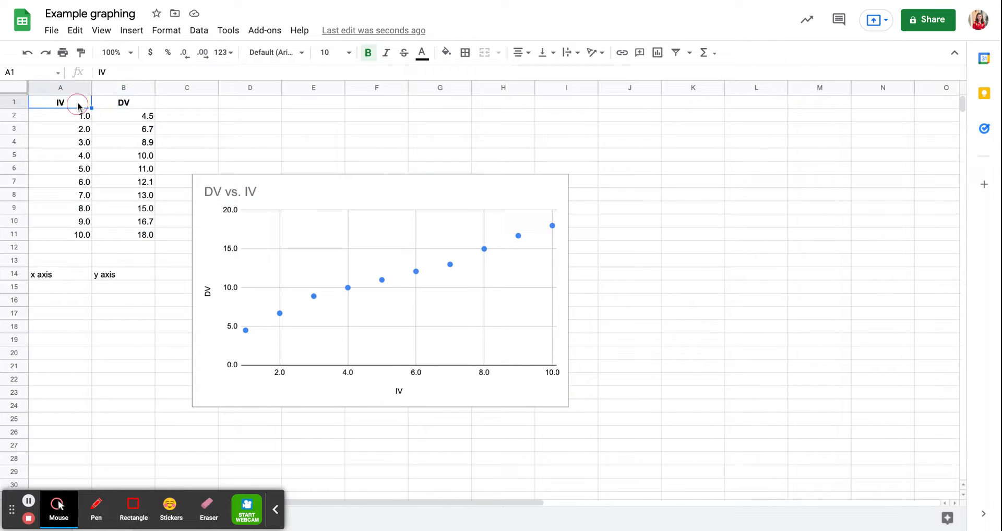
Set the scatter chart's title to "Height of a plant versus time"
click(221, 186)
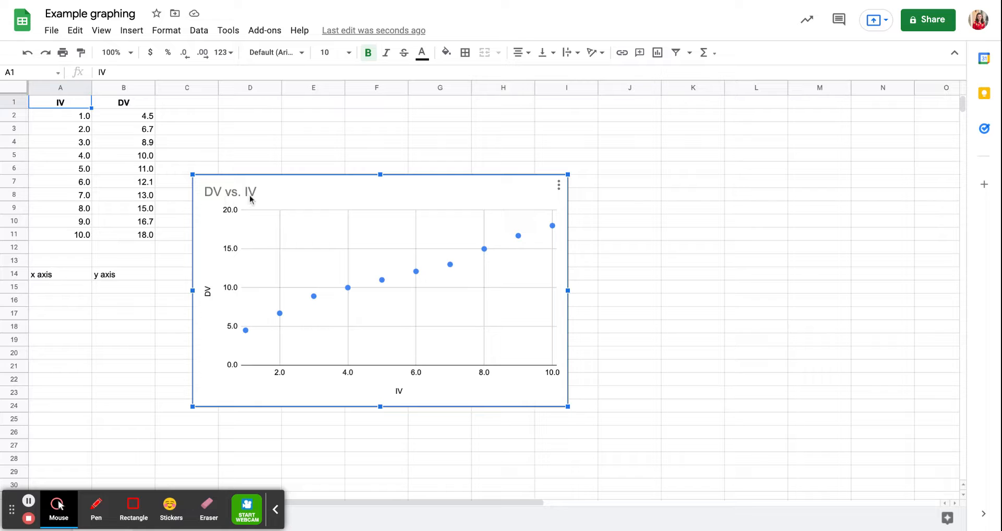
double_click(217, 197)
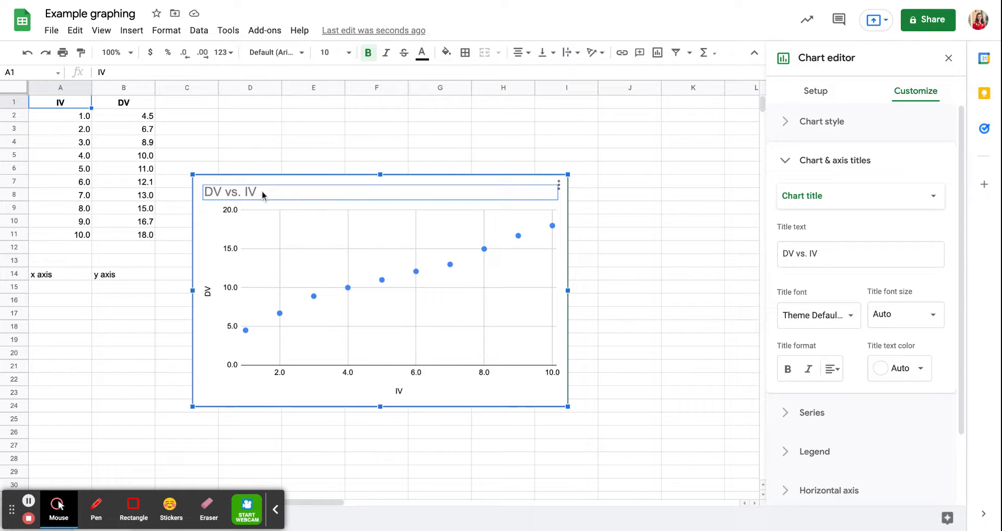
click(853, 254)
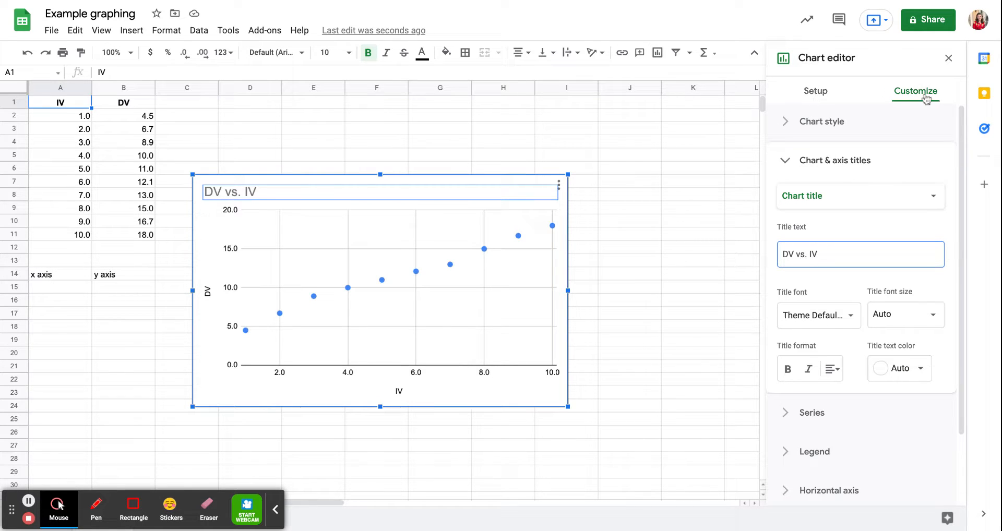
click(787, 125)
click(788, 126)
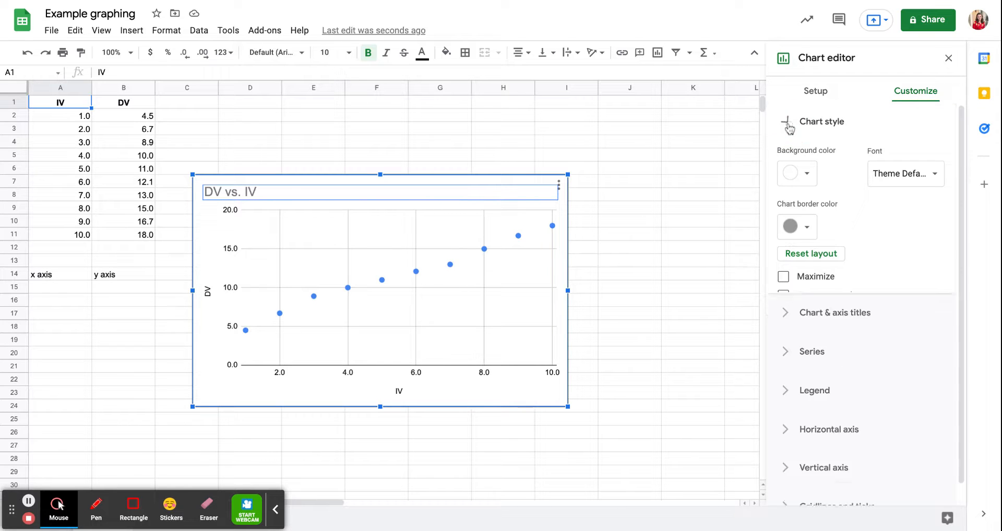
click(788, 164)
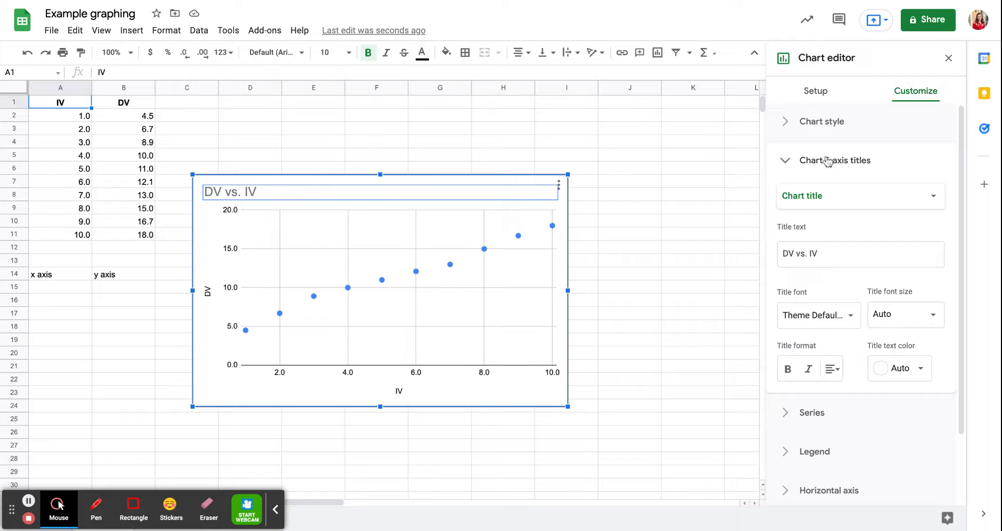
click(837, 256)
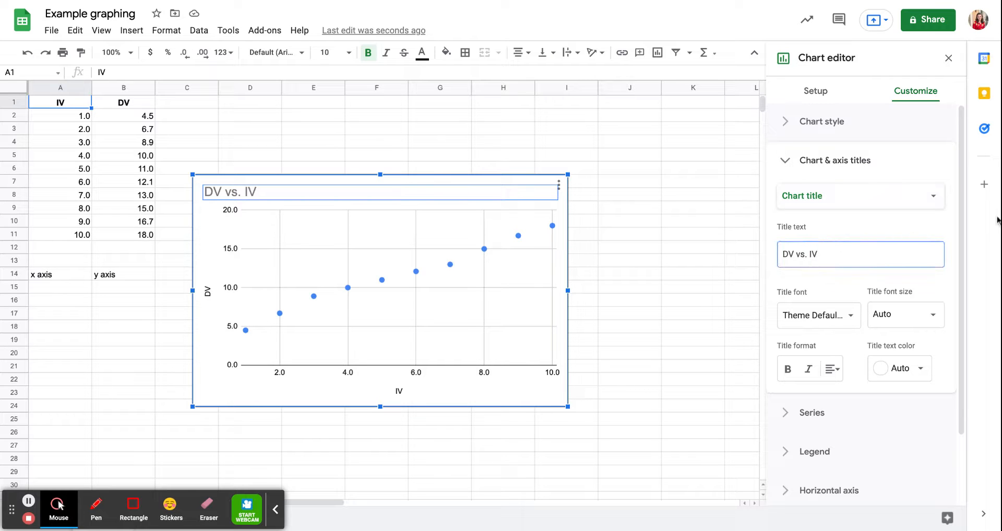
key(ctrl+a)
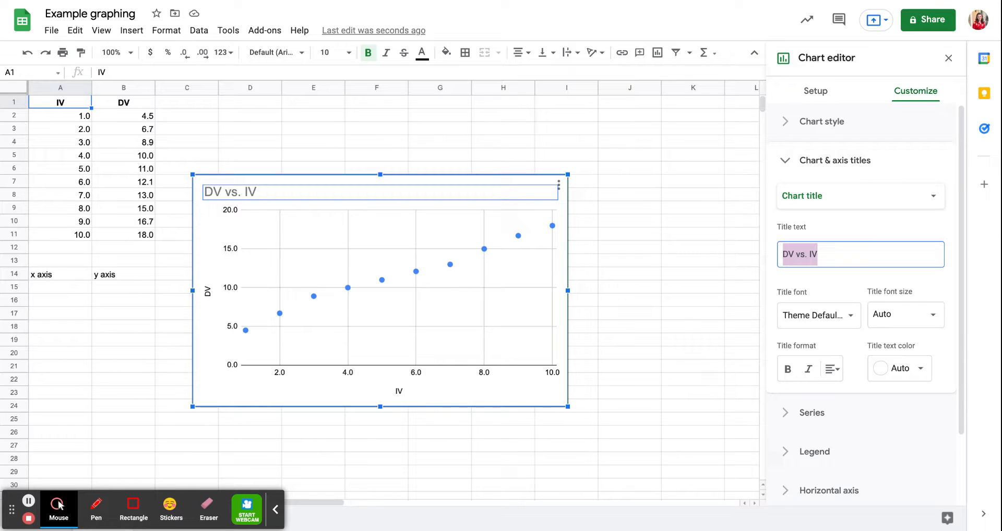
text(Height of)
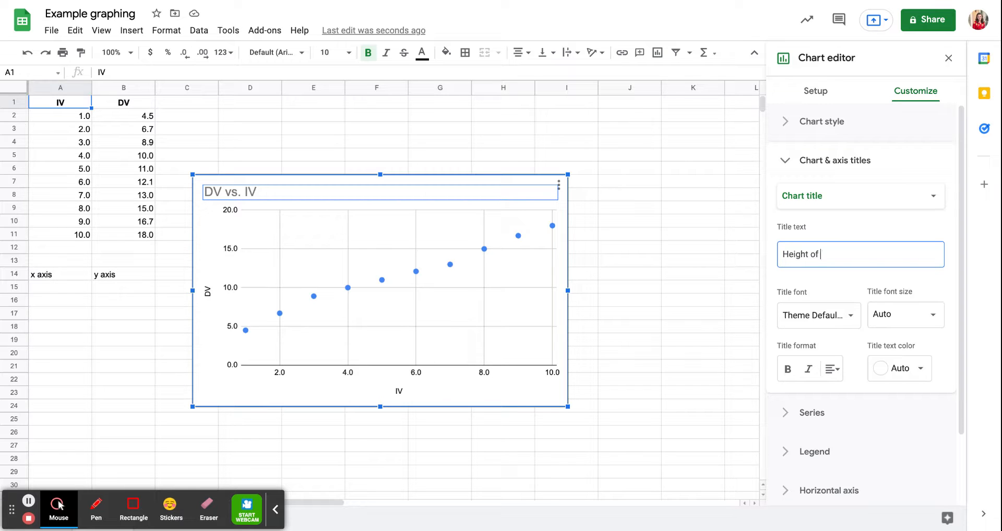
text( a plant versus time)
Rename the column headers to "Time (days)" in A1 and "Height of a plant (cm)" in B1
click(74, 106)
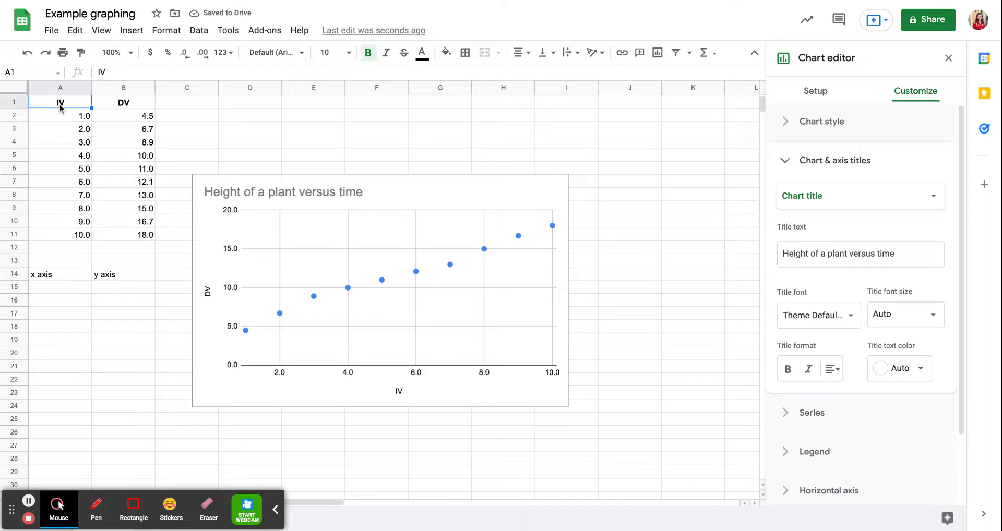
text(Time )
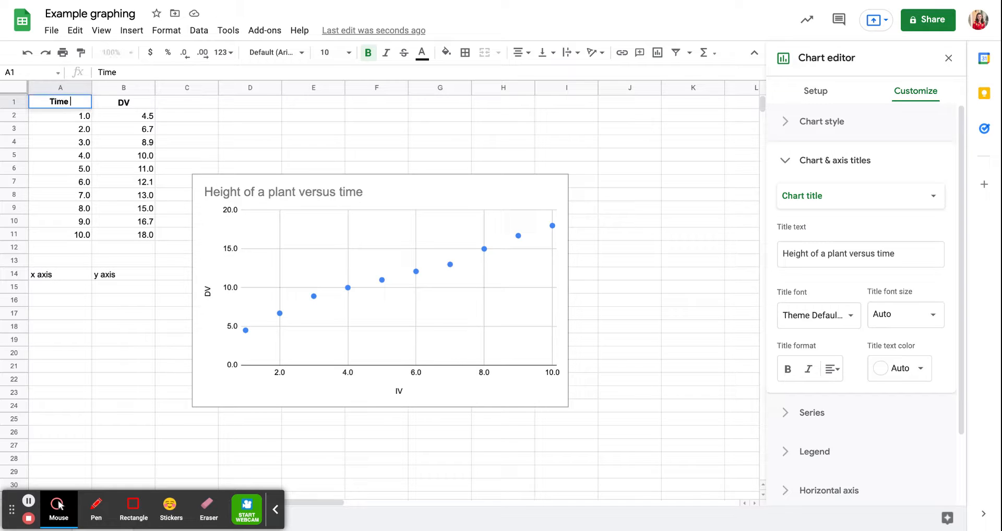
text((days))
key(Tab)
text(Height of a pla)
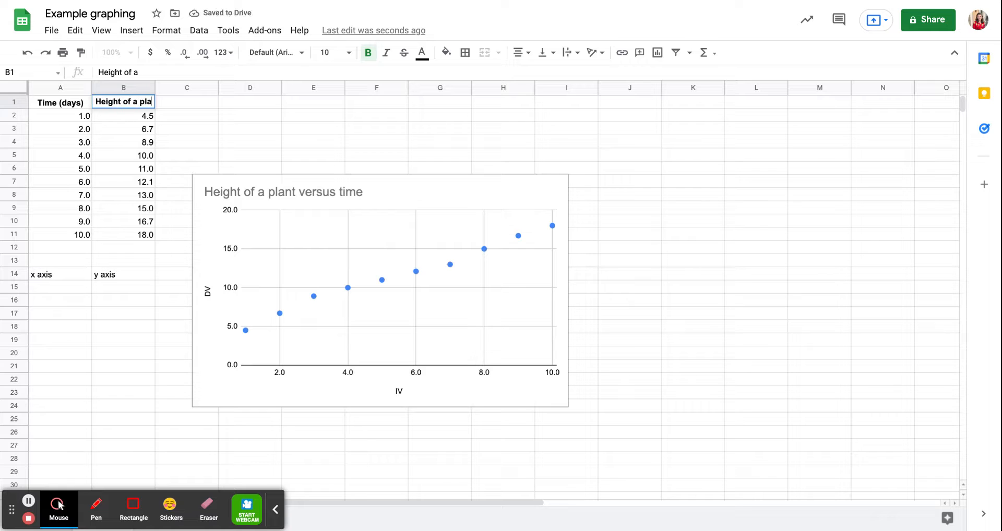
text(nt (cm)
click(44, 120)
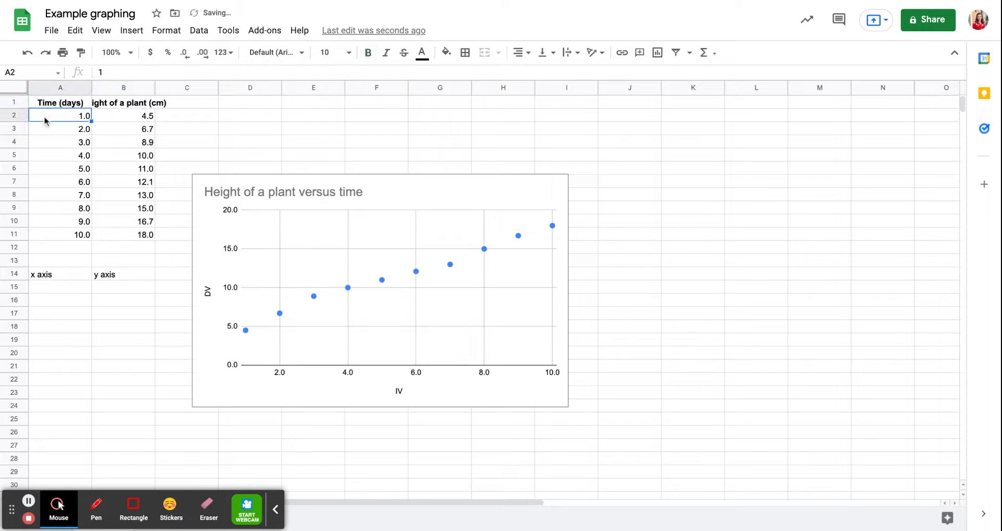
Wrap the text of the column headers in A1:B1
drag(71, 99, 148, 103)
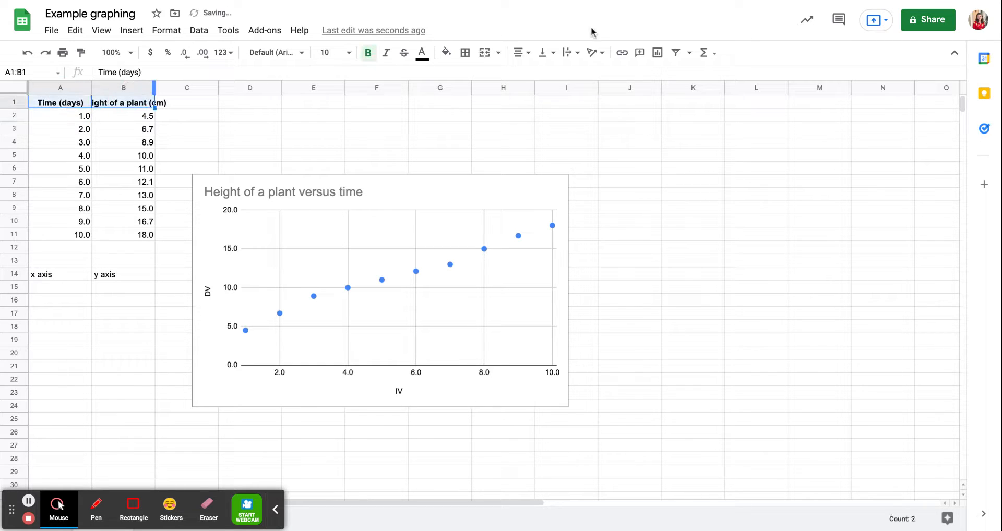
click(543, 54)
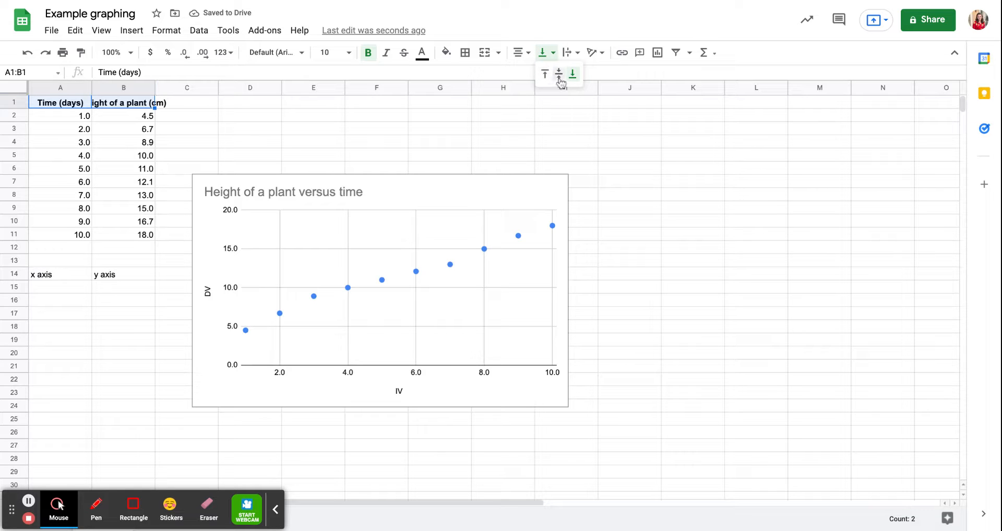
click(567, 57)
click(583, 74)
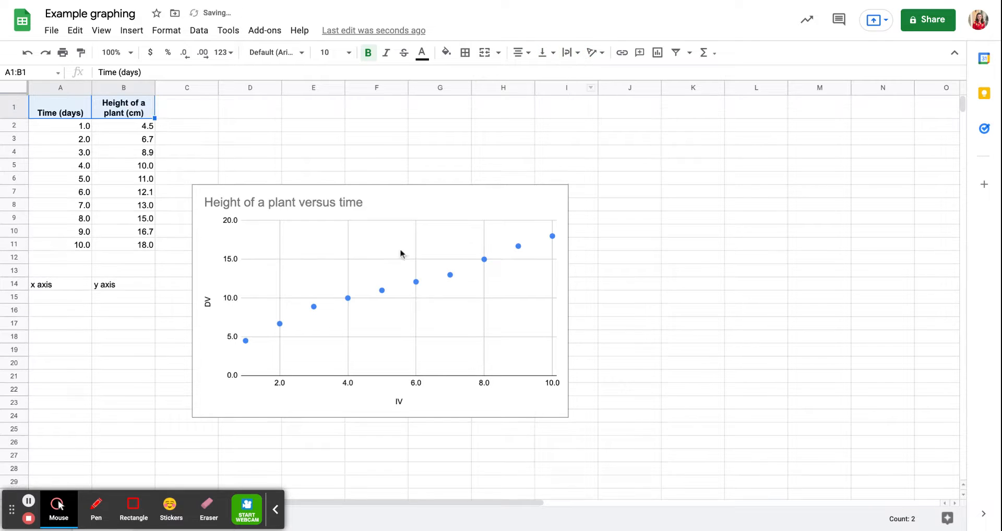
Open the scatter chart's vertical axis title for editing and clear its text
click(396, 252)
double_click(378, 214)
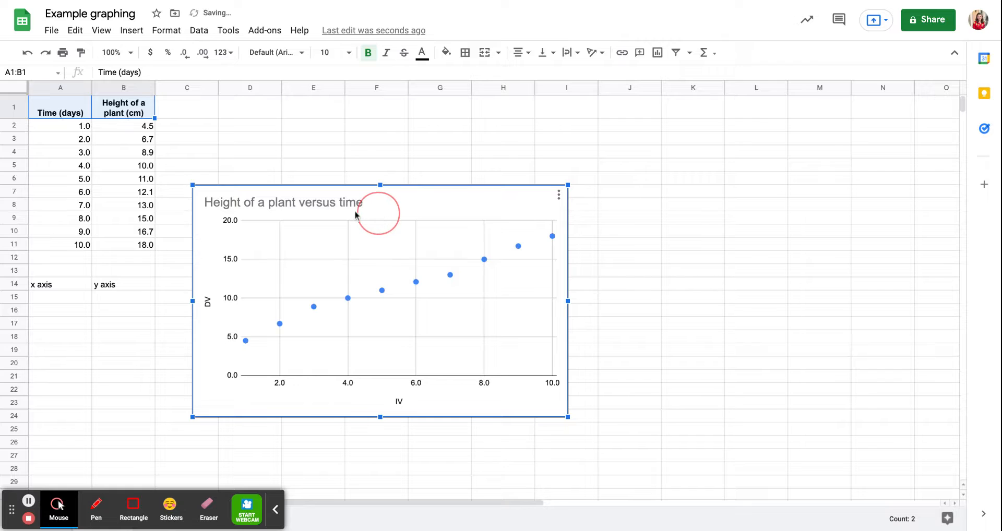
click(206, 308)
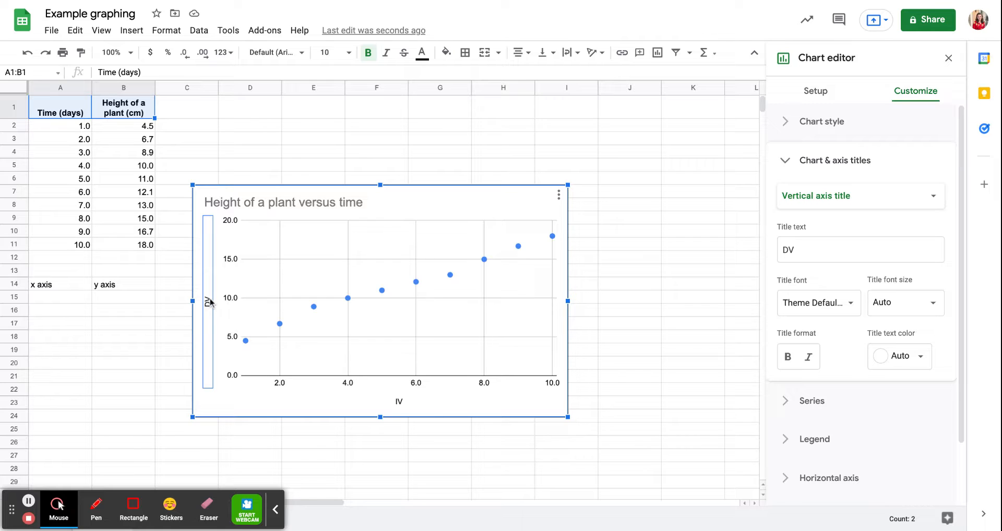
double_click(791, 250)
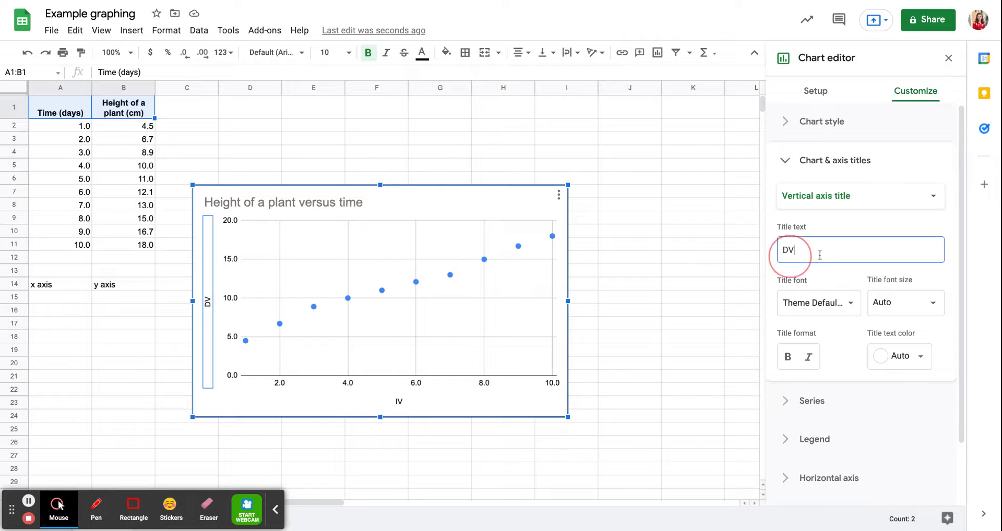
click(831, 199)
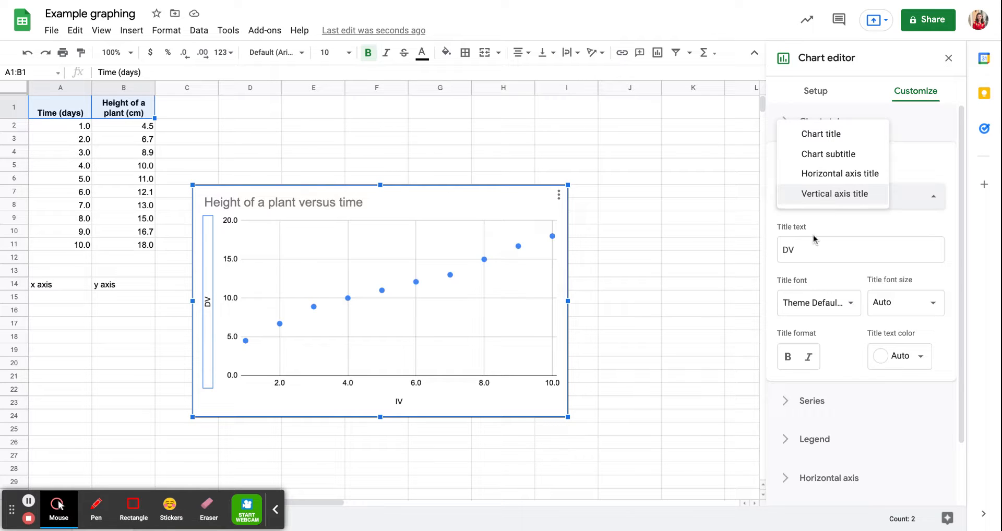
click(787, 249)
key(BackSpace)
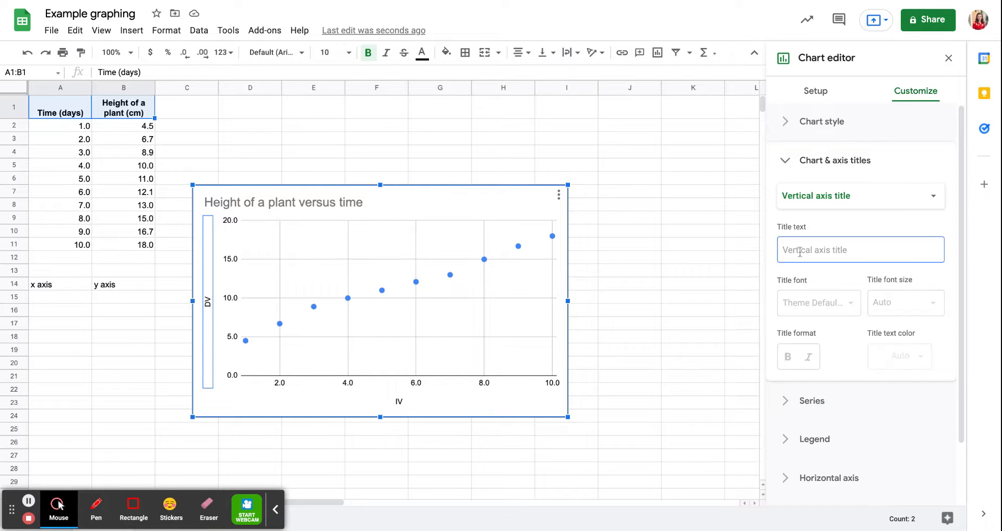
Enter "Time (days)" as the vertical axis title, trying out and removing a "+/- 0.5 days" uncertainty
text(Time (days +/)
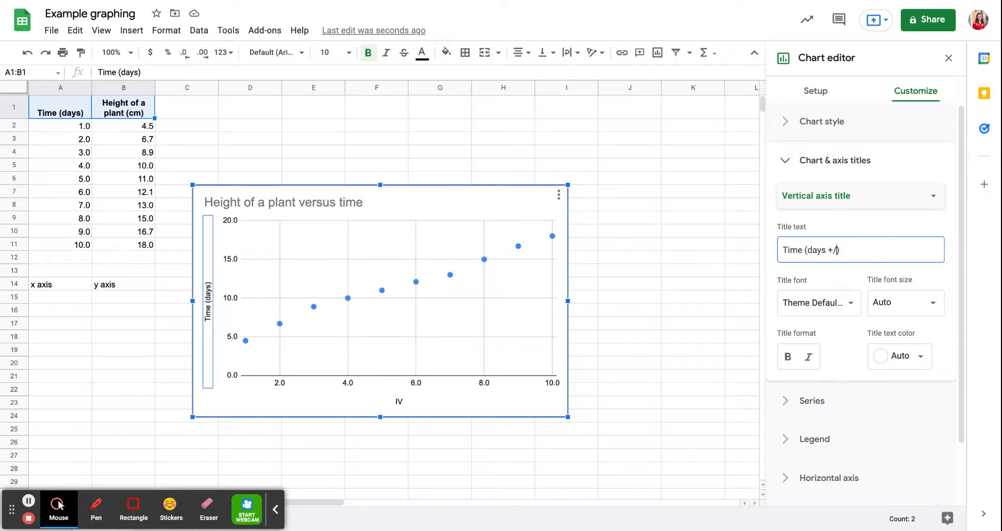
text(0)
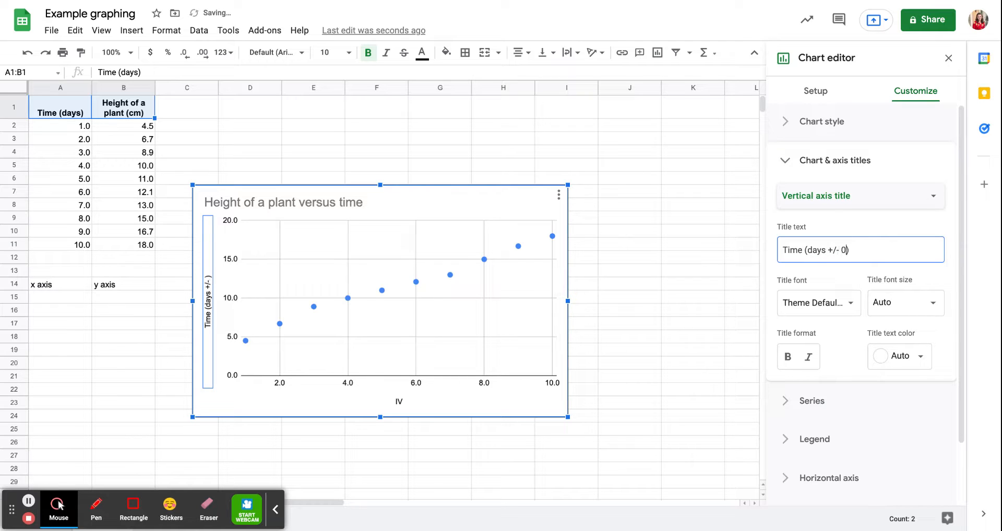
text(.5 days)
key(ctrl+shift+Left)
key(ctrl+shift+Left)
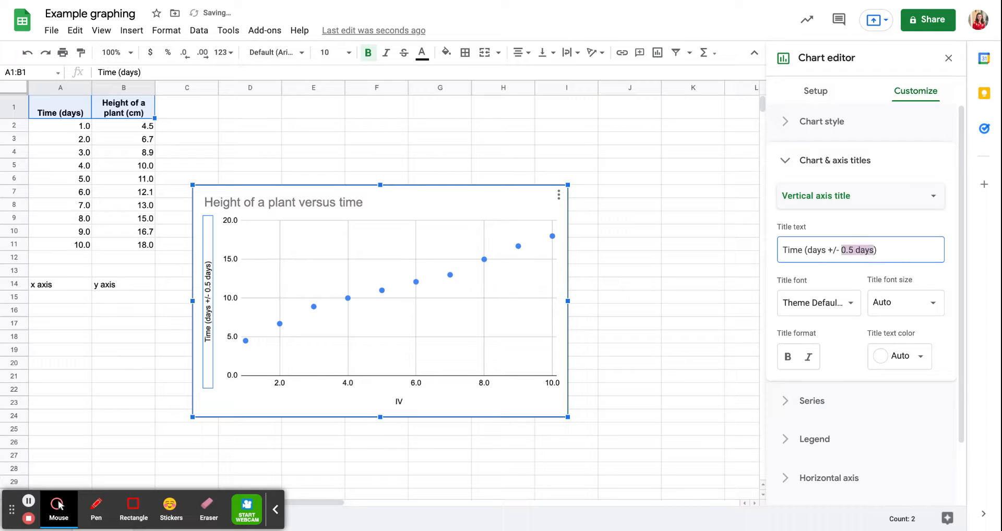
key(BackSpace)
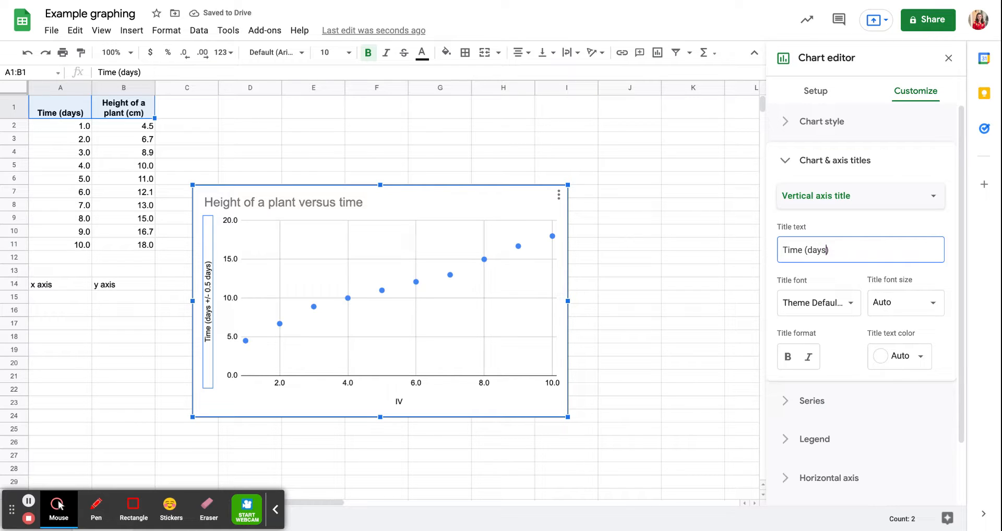
Replace the chart's vertical axis title with "Height plant (cm)"
click(877, 207)
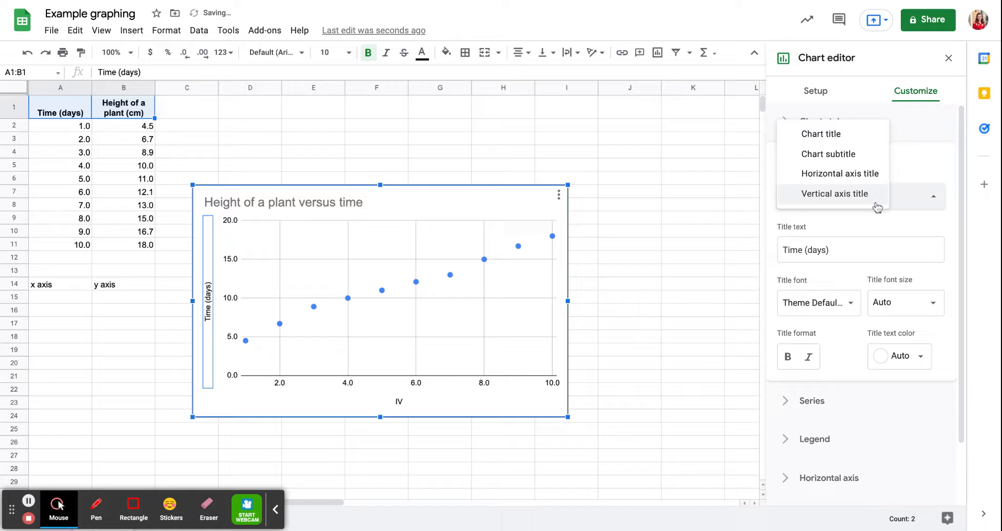
click(858, 173)
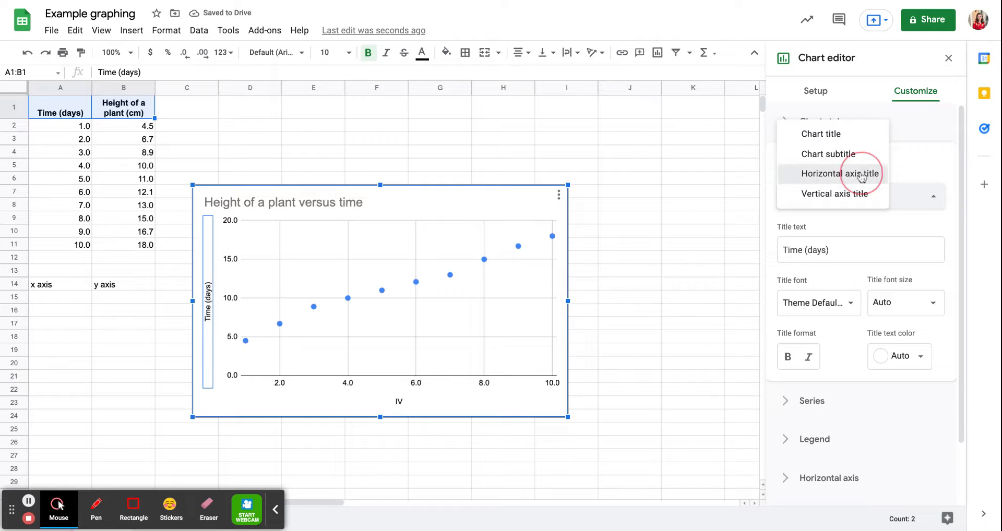
double_click(825, 246)
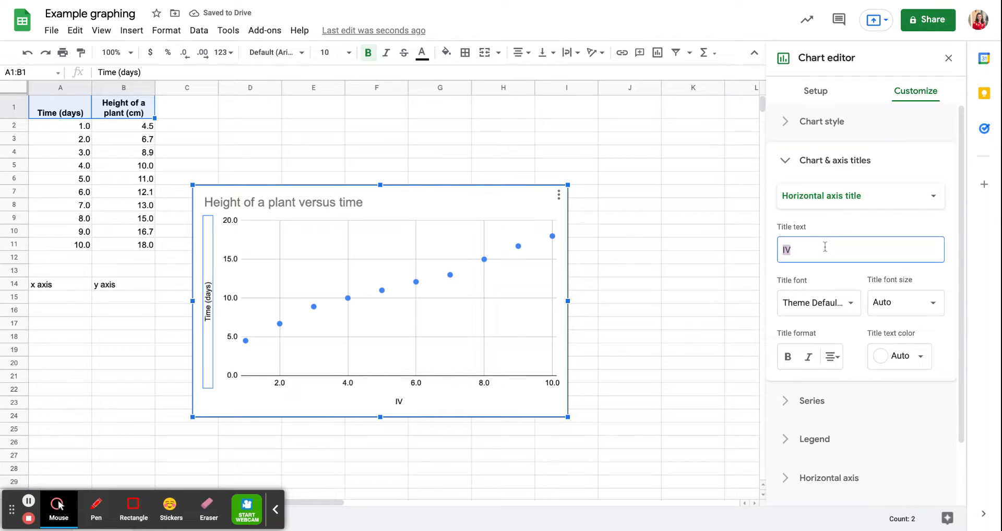
click(835, 201)
click(838, 216)
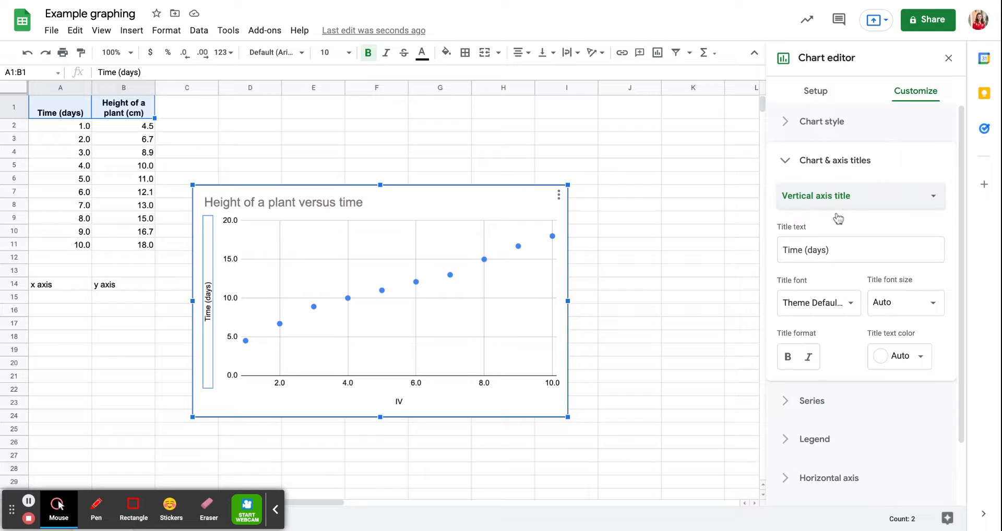
triple_click(825, 249)
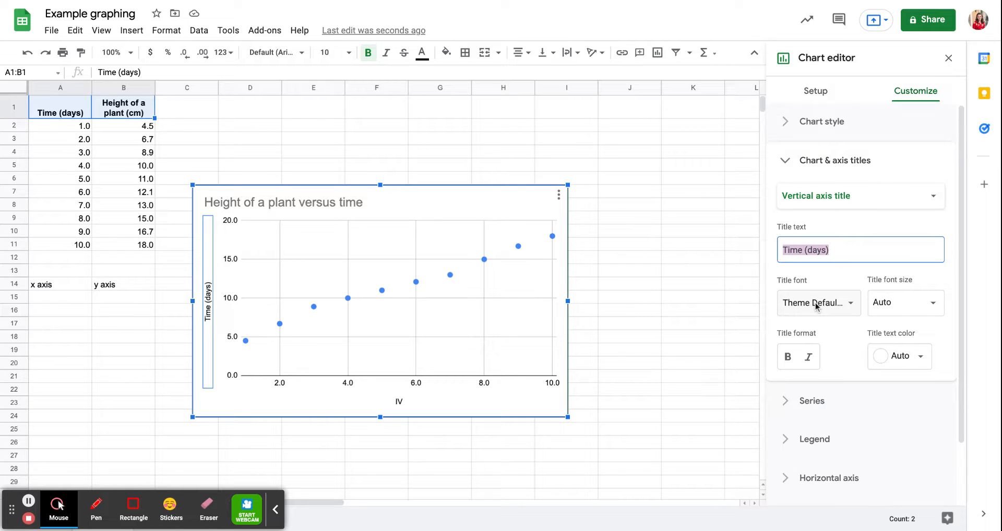
text(Height plant (cm)
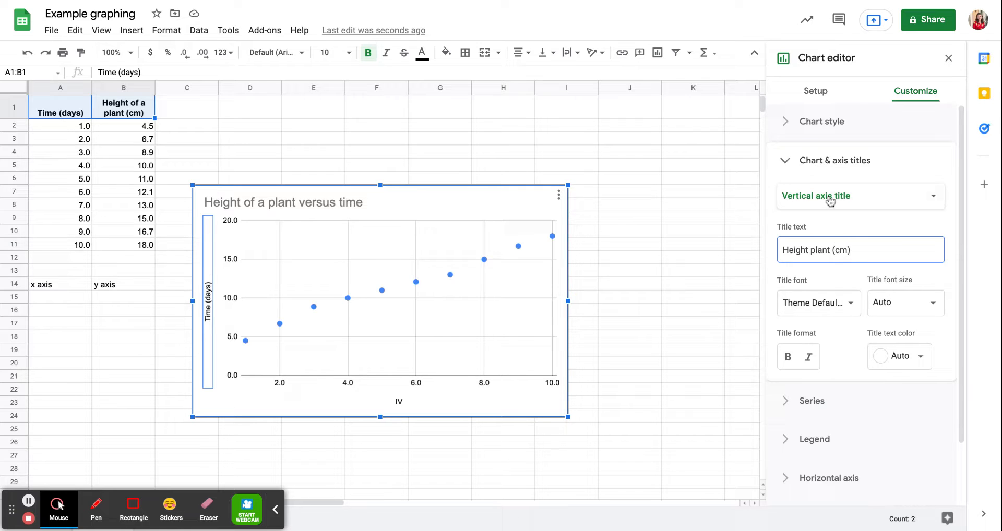
Set the chart's horizontal axis title to "Time (days)", keeping the default title font
click(829, 201)
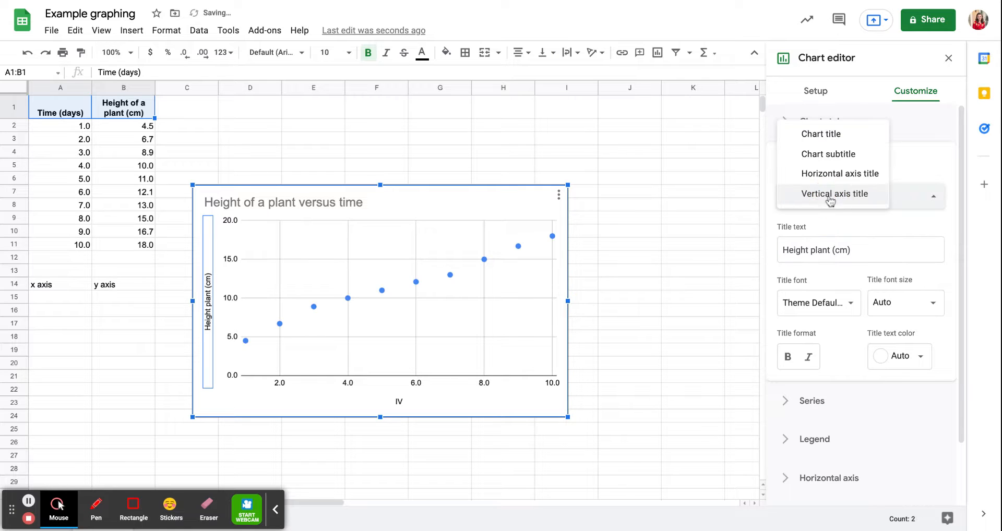
click(840, 177)
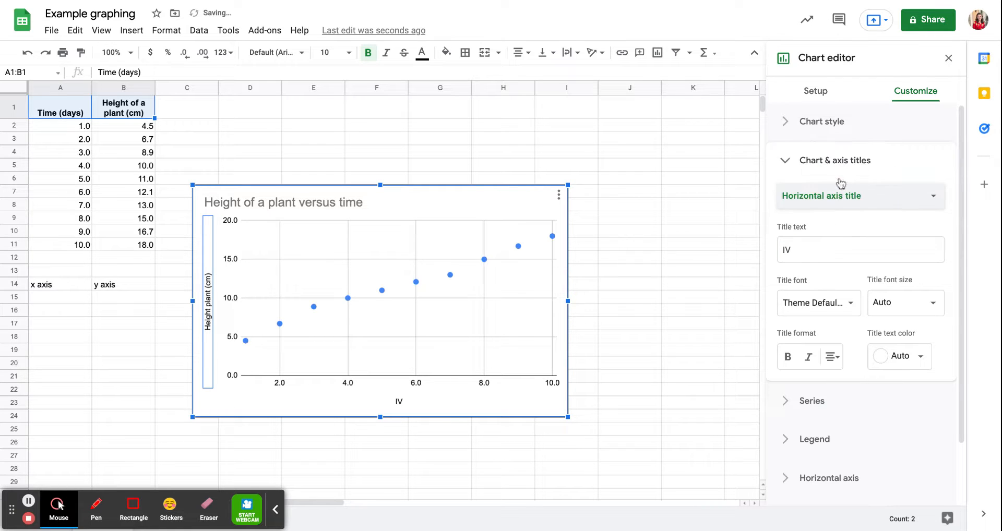
triple_click(824, 253)
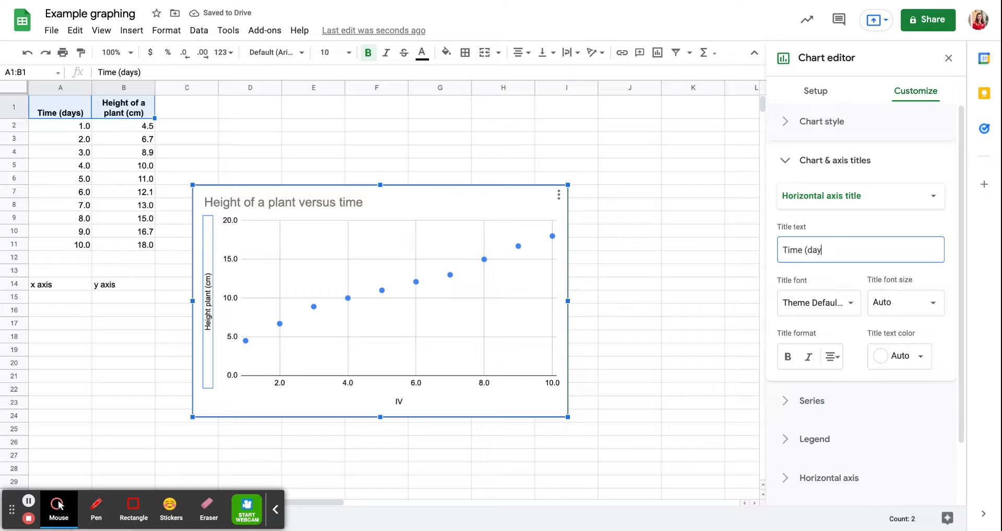
text(Time (days))
click(852, 302)
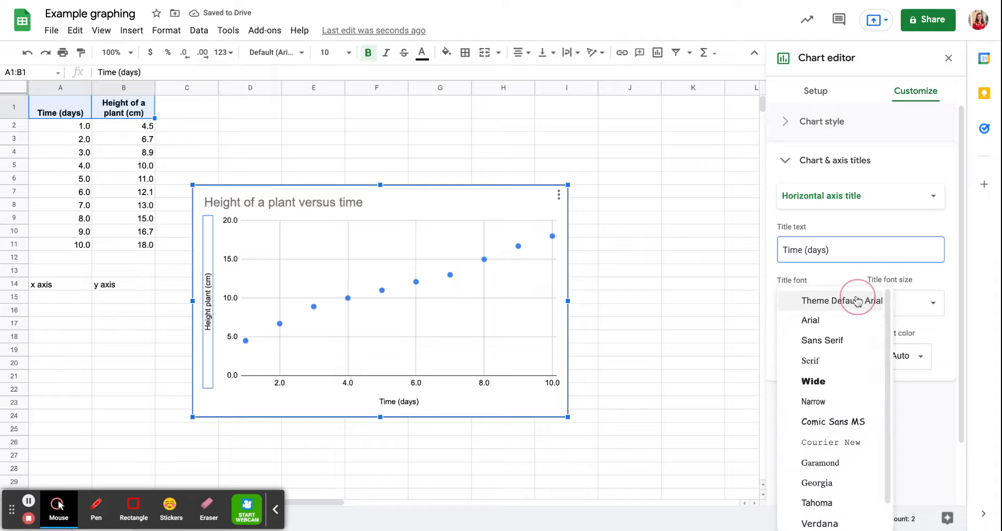
click(921, 276)
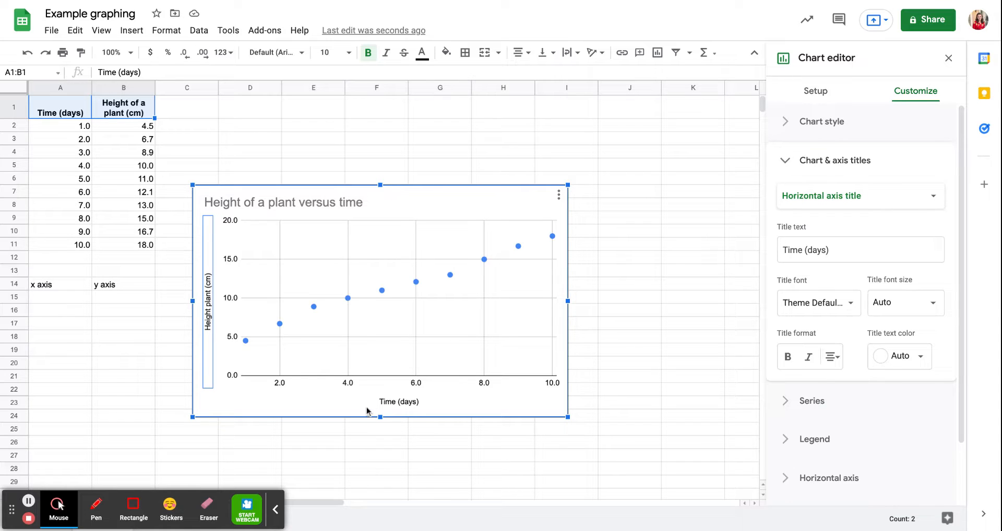
Review the series selection and color options for the "Height of a plant (cm)" data series
click(794, 164)
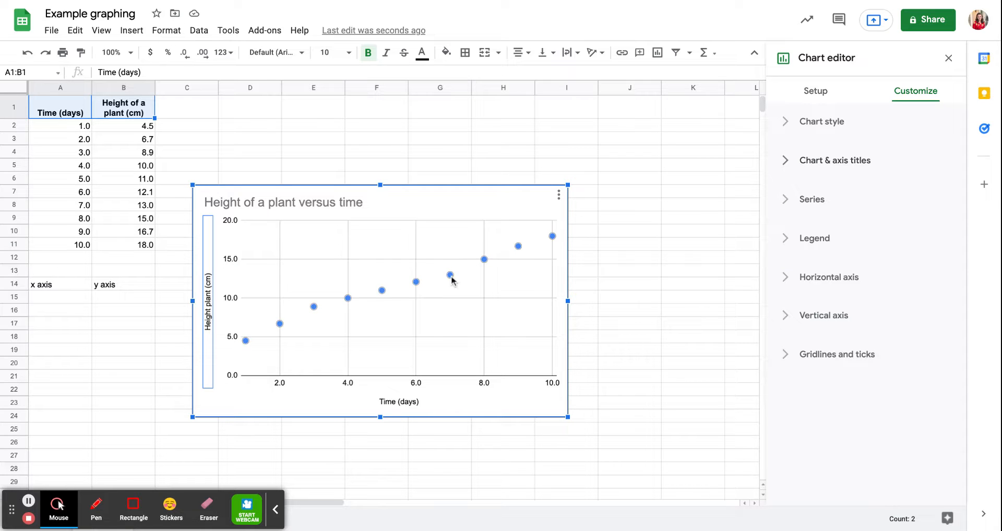
click(812, 199)
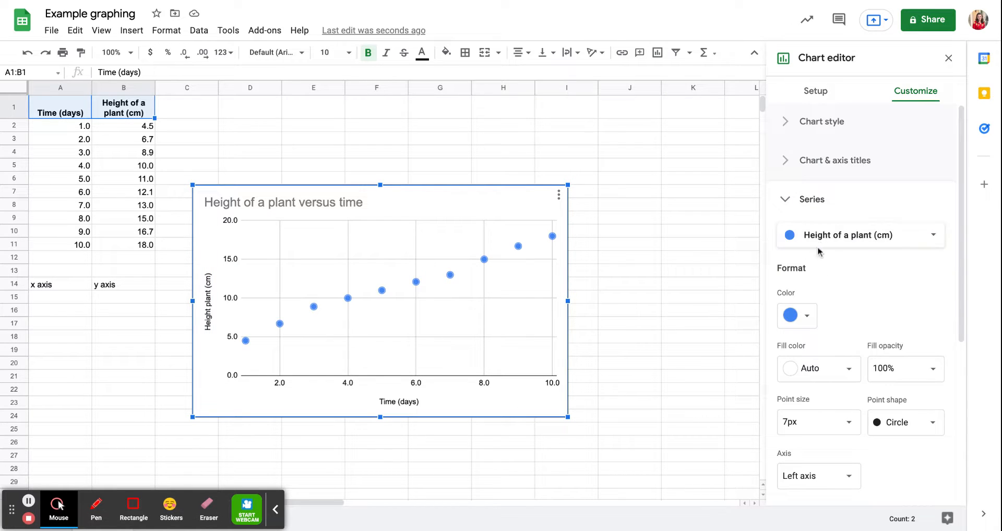
click(826, 244)
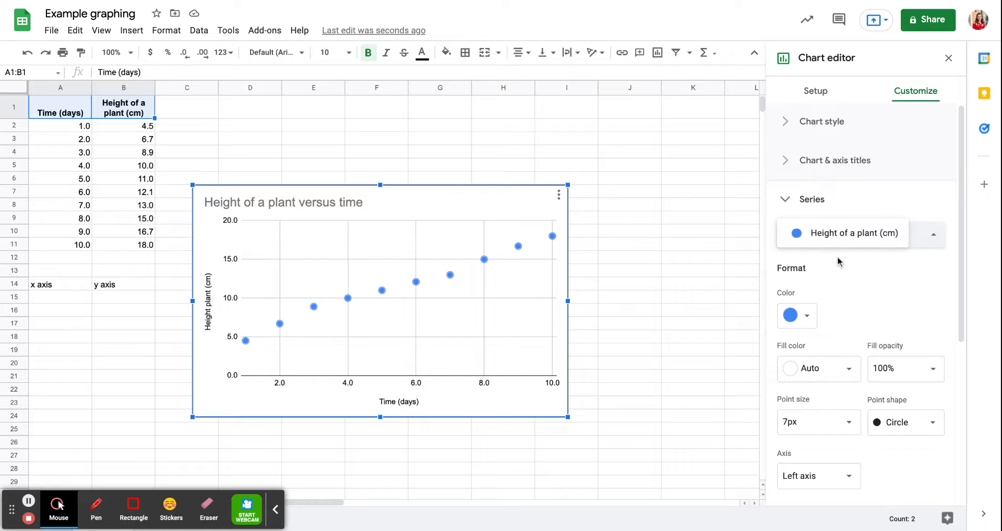
click(876, 282)
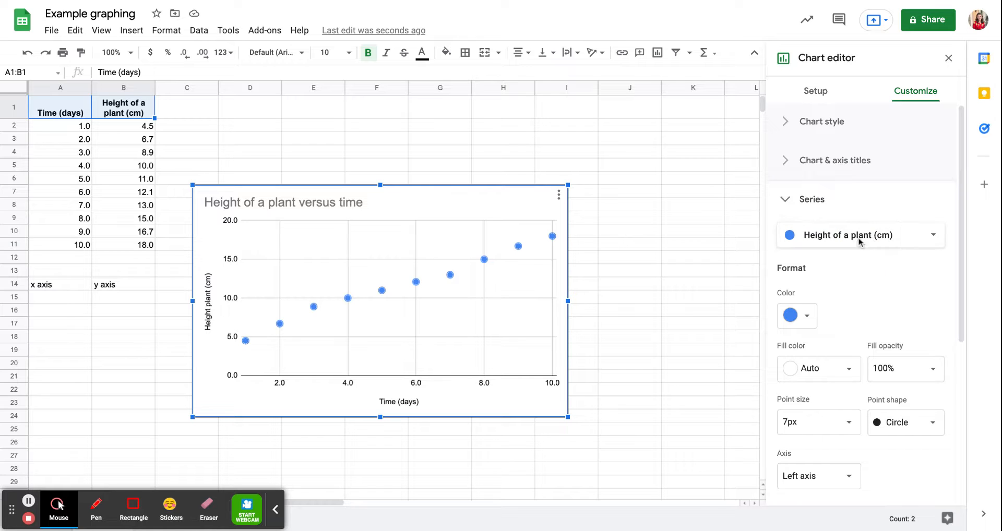
click(793, 325)
click(860, 319)
Change the point shape of the single data point at 9 days to a star
click(518, 251)
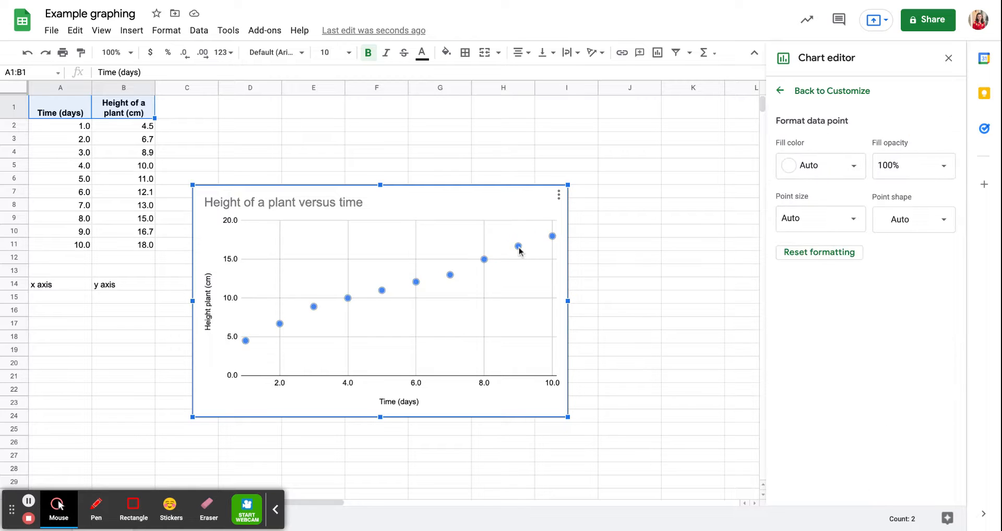
click(518, 252)
right_click(519, 252)
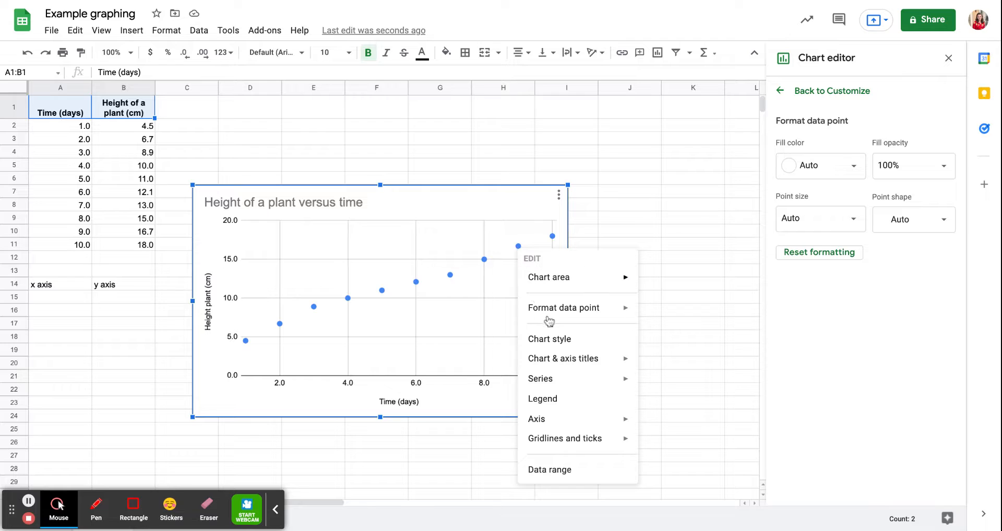
mouse_move(548, 312)
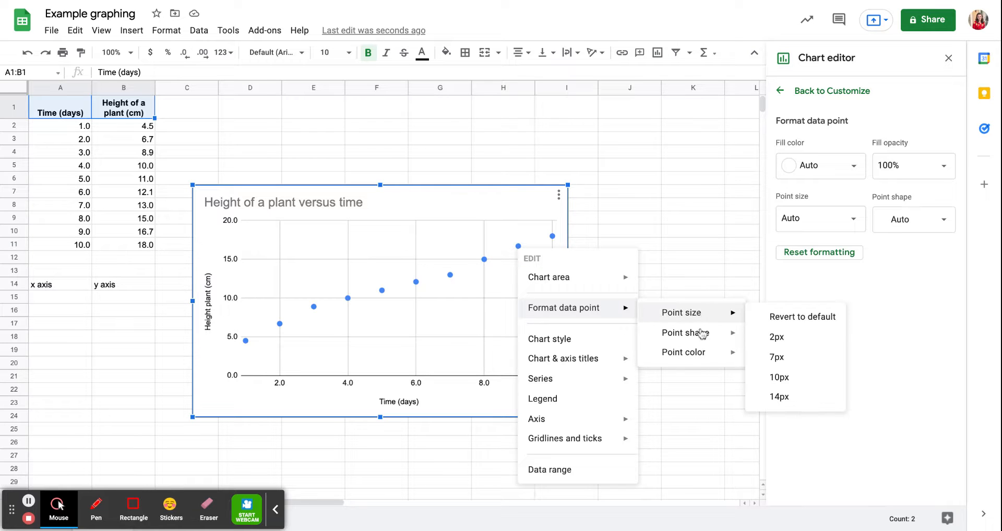
mouse_move(702, 333)
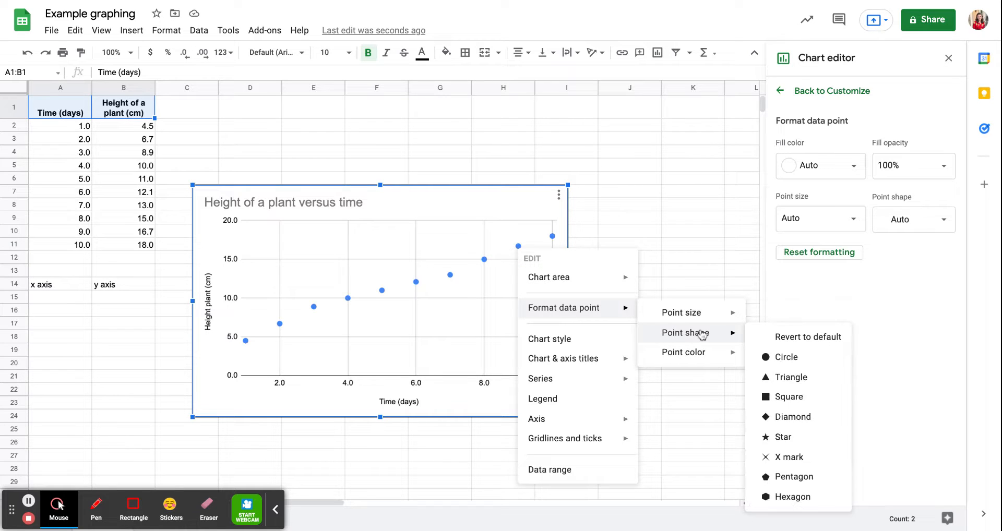
click(785, 439)
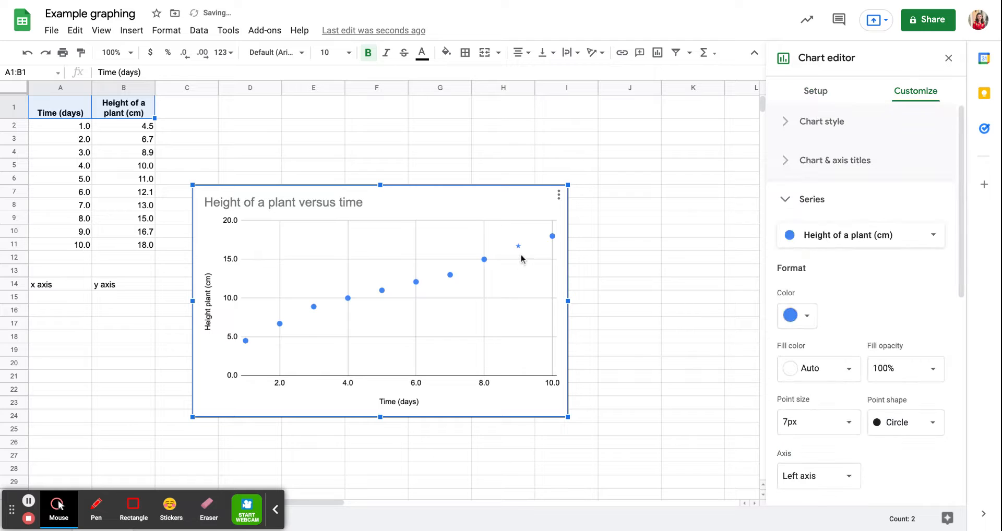
double_click(518, 248)
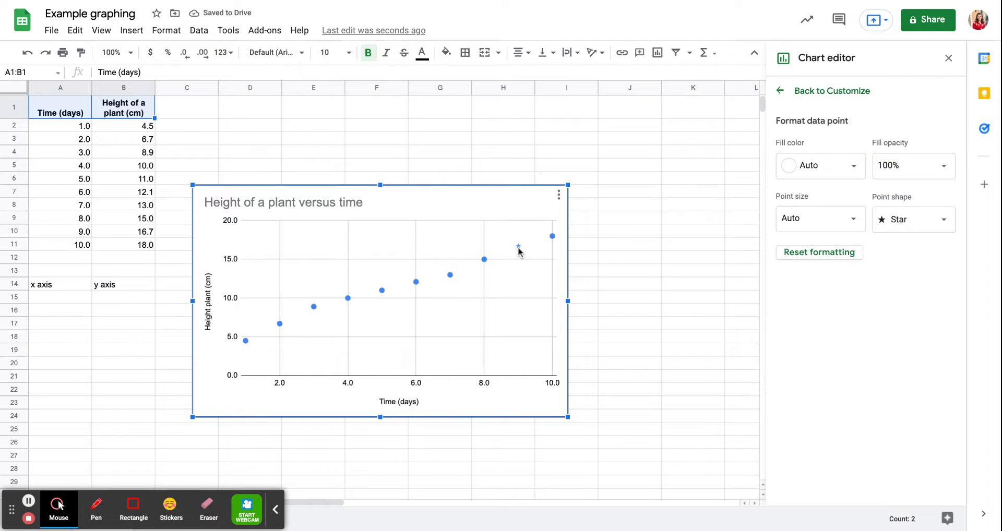
click(483, 260)
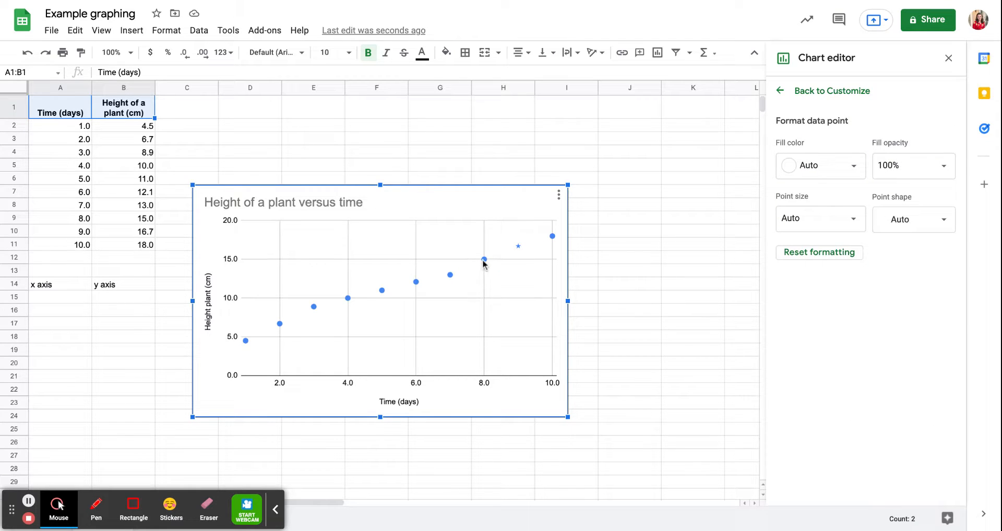
right_click(483, 261)
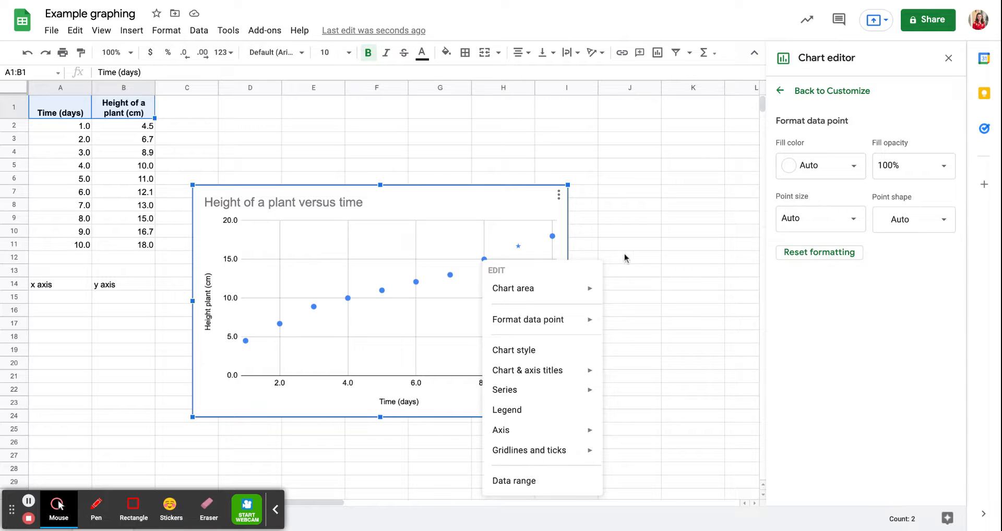
click(629, 257)
click(551, 238)
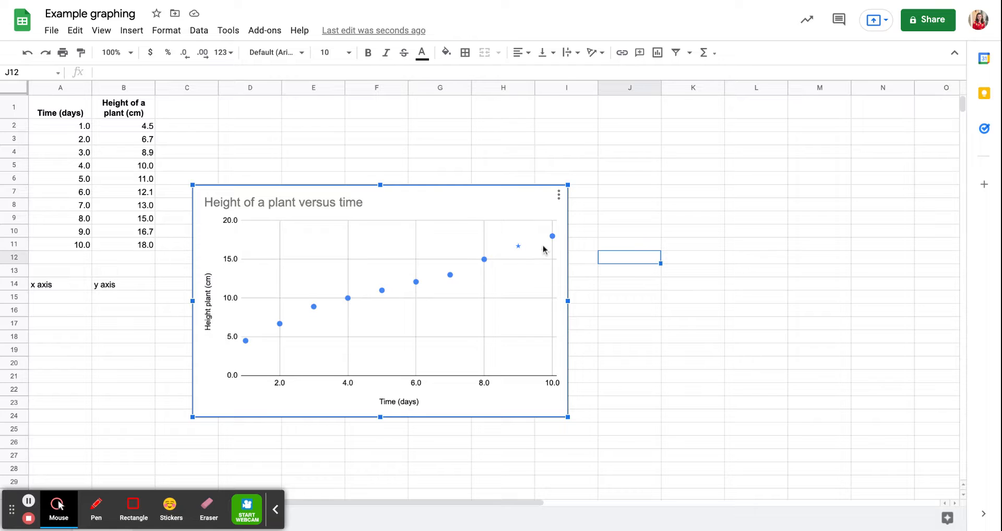
click(553, 238)
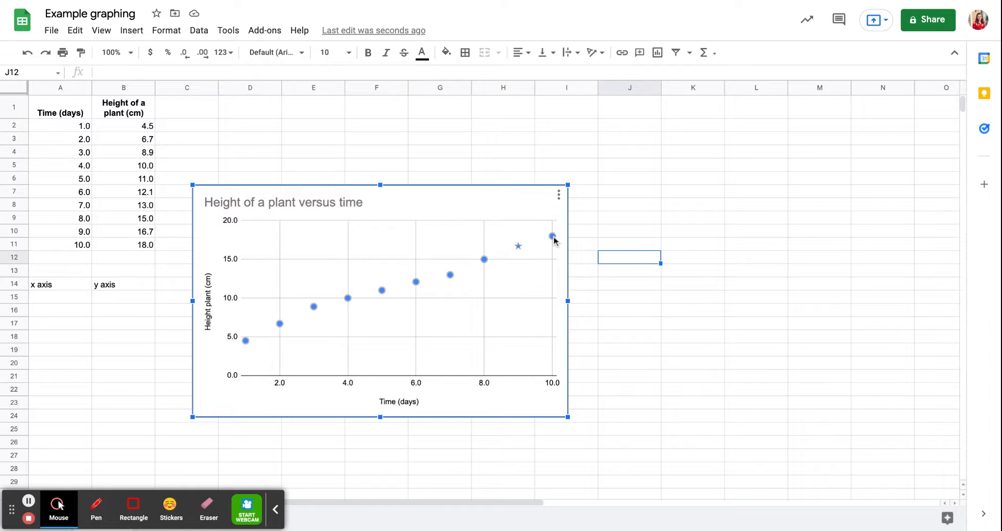
right_click(552, 236)
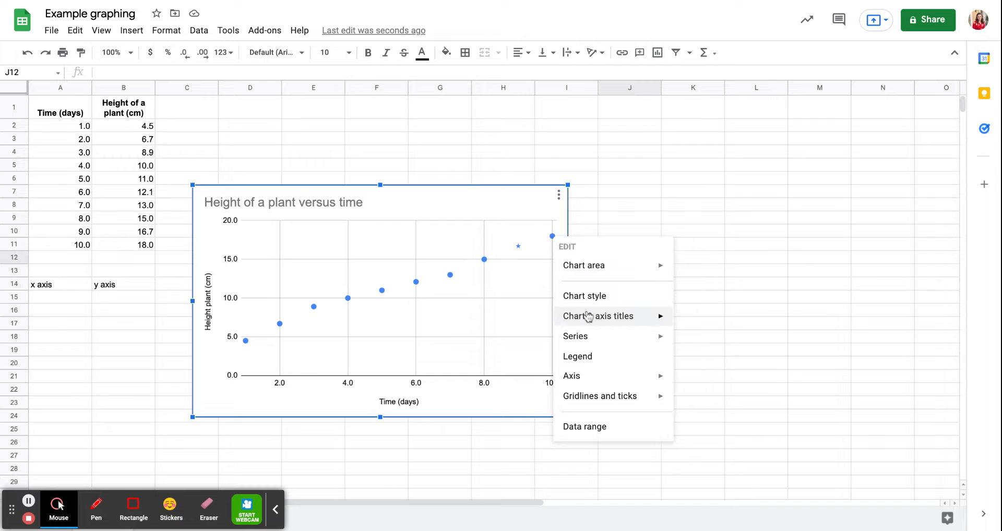
click(596, 297)
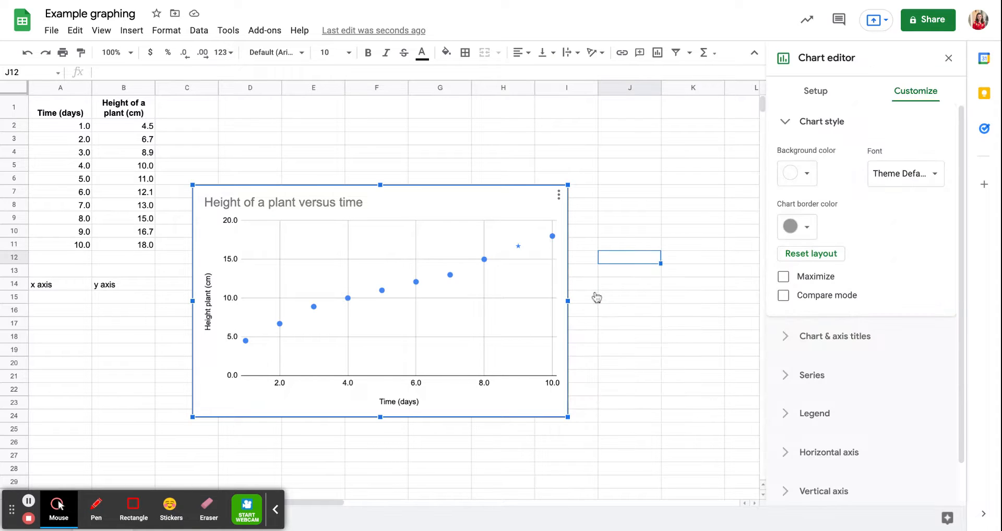
Change the point shape of the single data point at 9 days to Circle
click(518, 246)
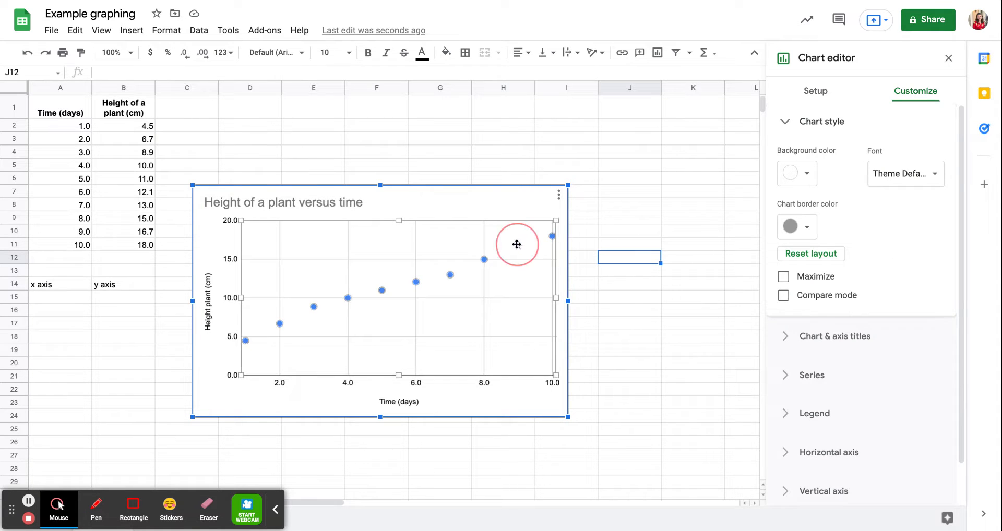
click(518, 246)
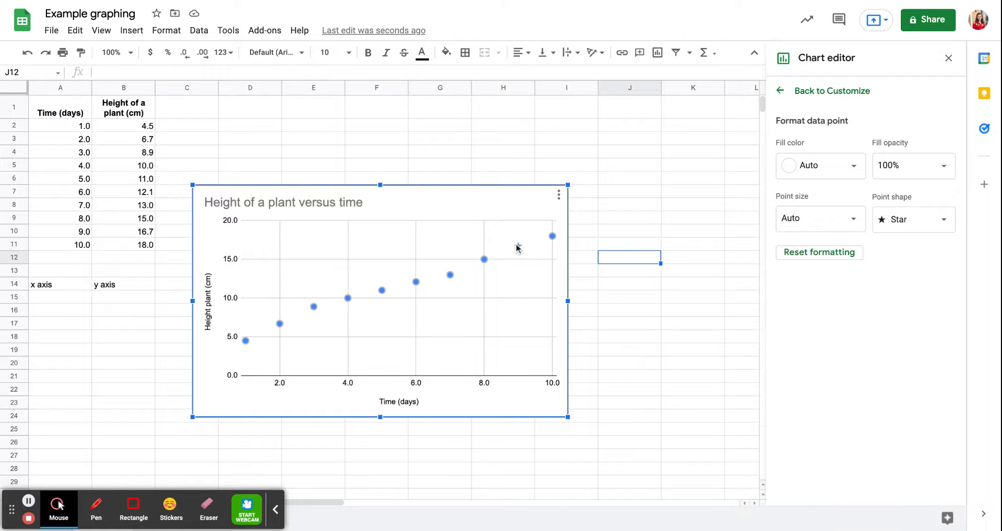
right_click(517, 248)
mouse_move(545, 306)
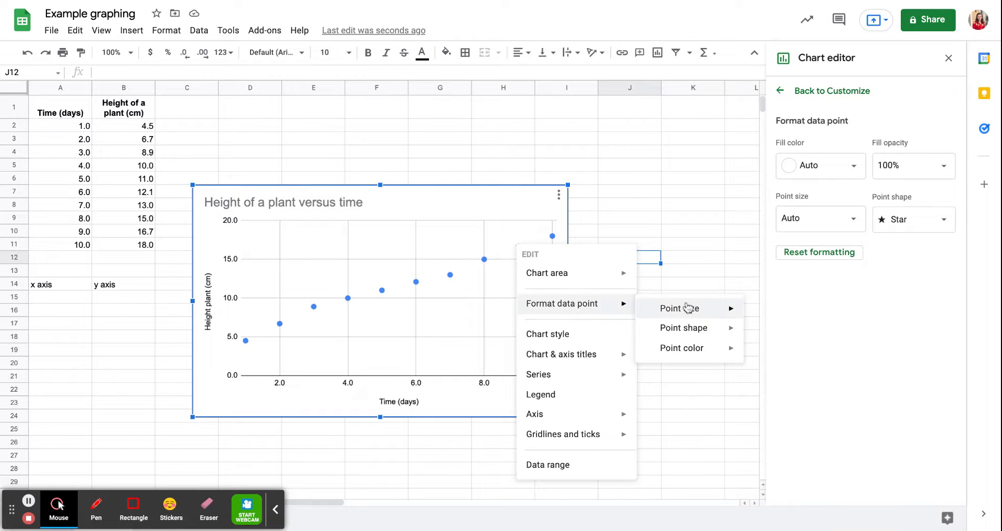
mouse_move(684, 331)
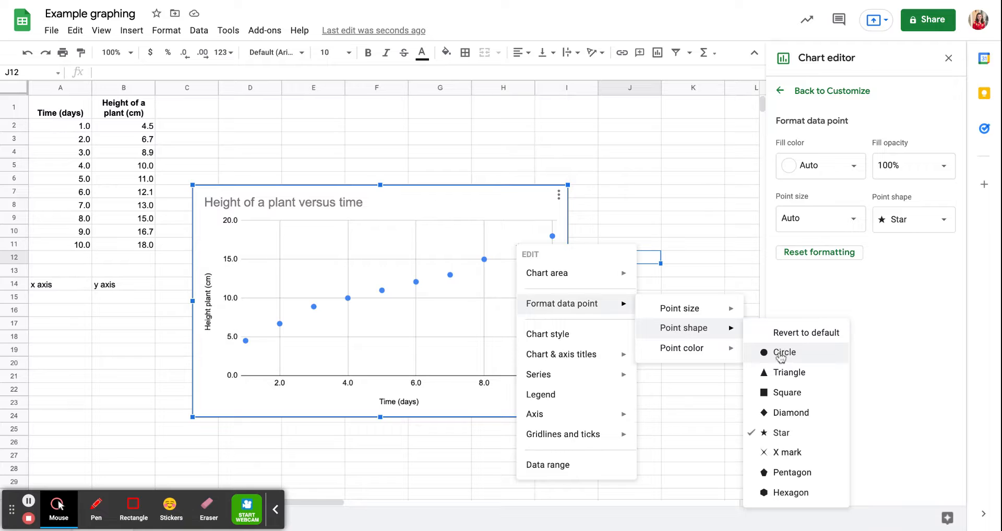
click(781, 353)
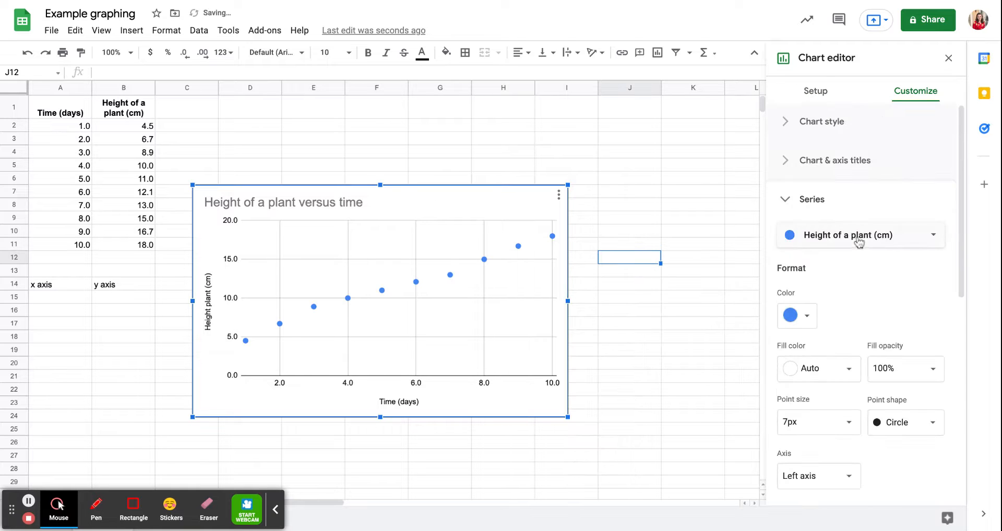
Try the Square shape on the 9-day data point, and delete that point's individual formatting
scroll(811, 346, down, 3)
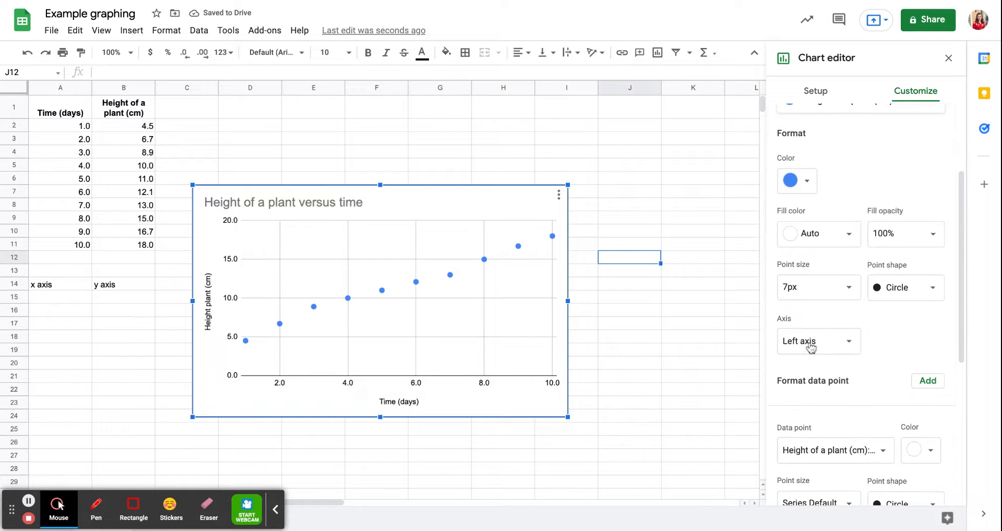
scroll(813, 345, down, 2)
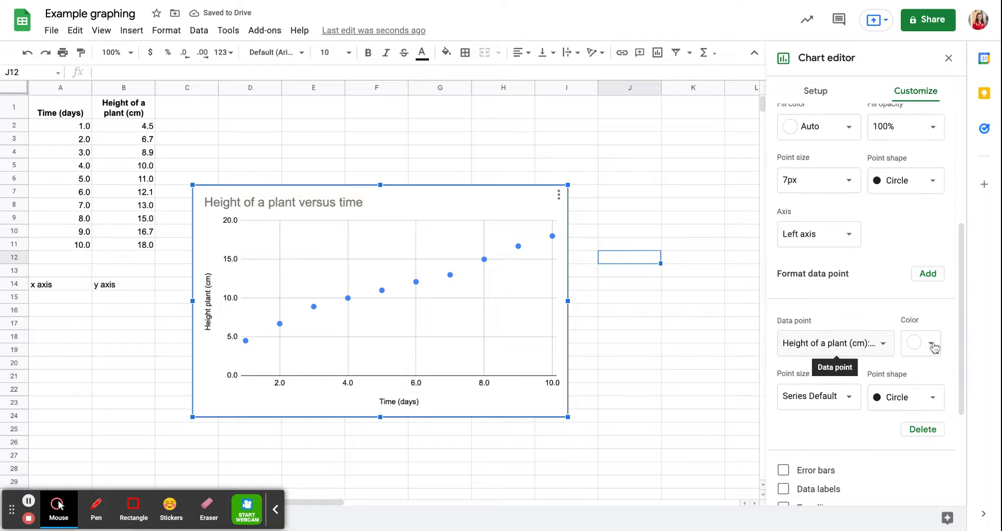
click(909, 403)
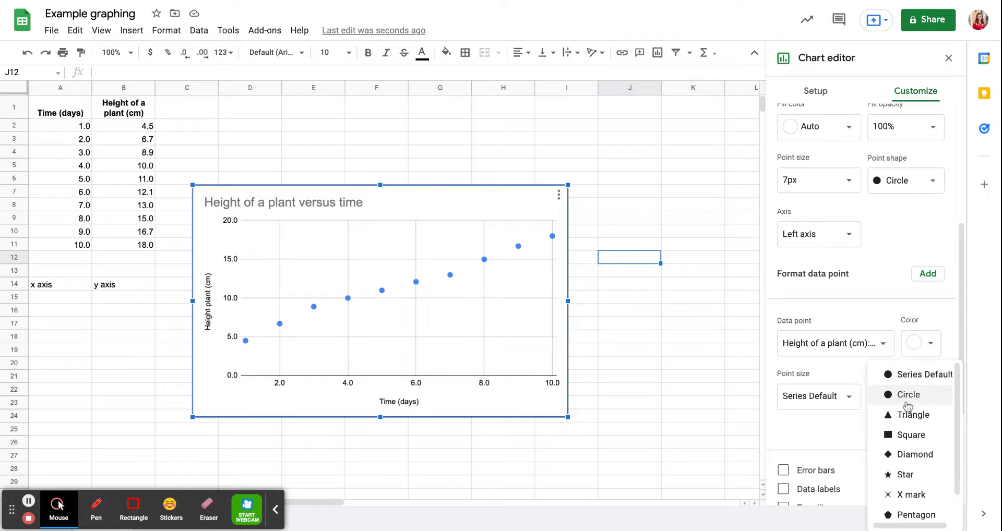
click(910, 434)
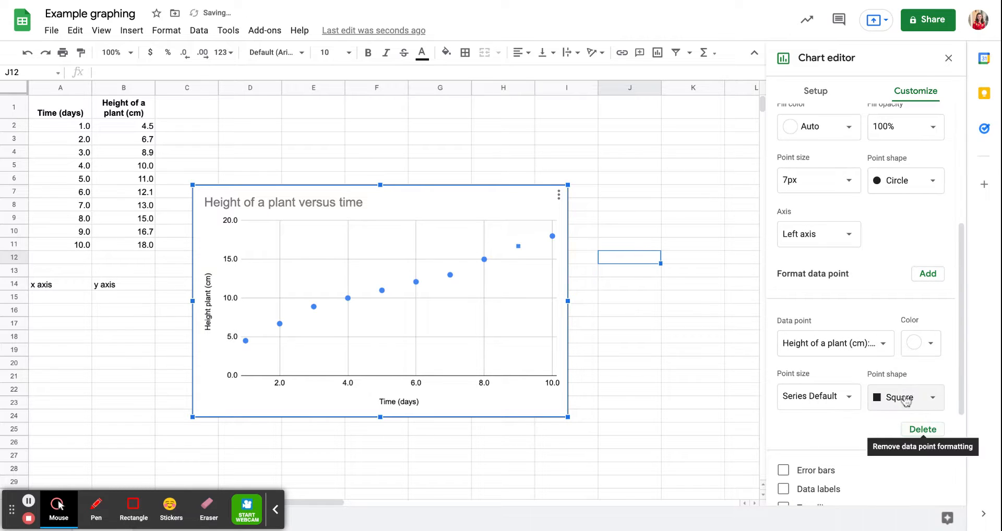
click(907, 402)
click(914, 338)
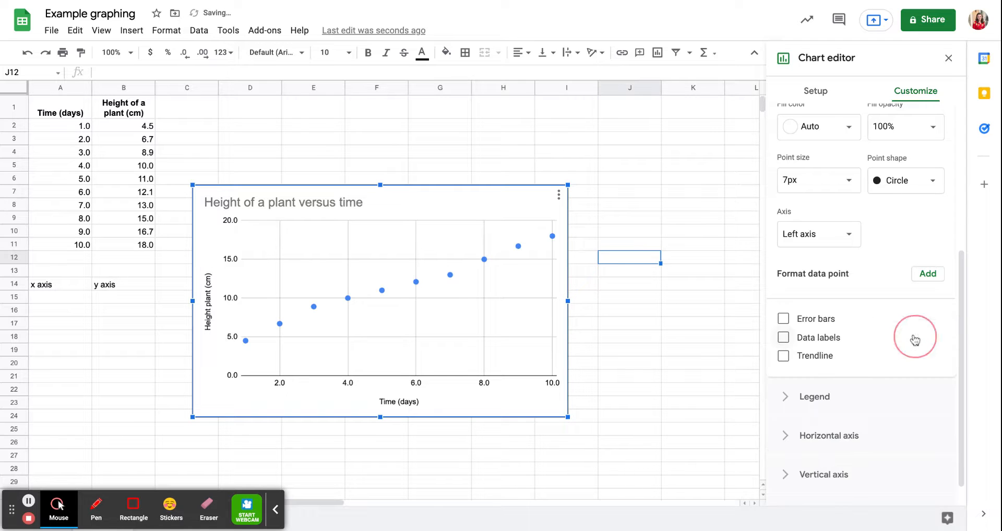
Examine the individual formatting options of the 8-day point and the series options for "Height of a plant (cm)", including its axis assignment
scroll(887, 334, up, 1)
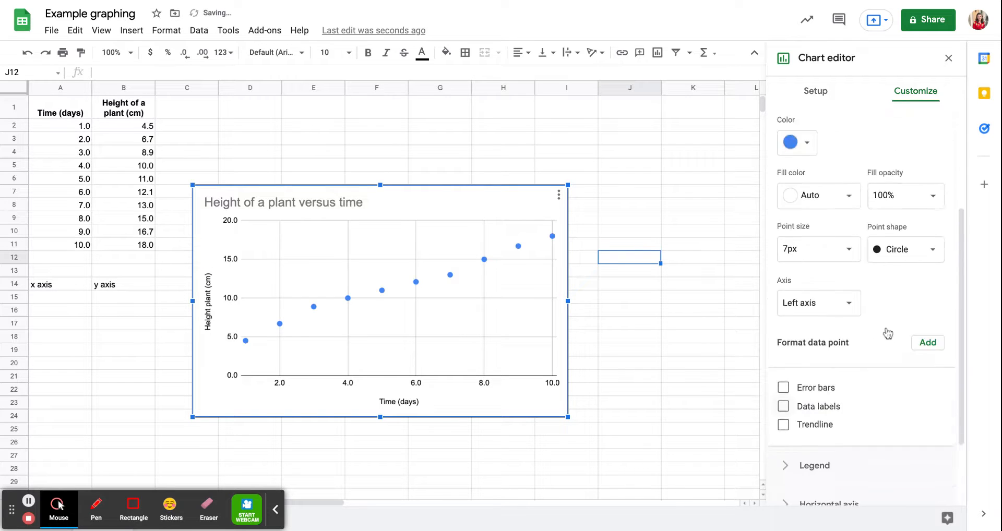
scroll(887, 334, up, 3)
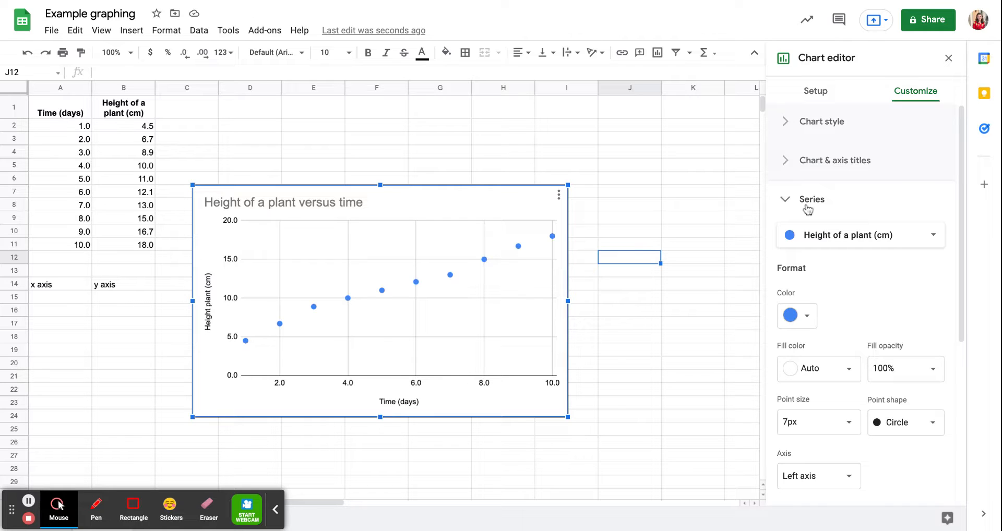
double_click(485, 260)
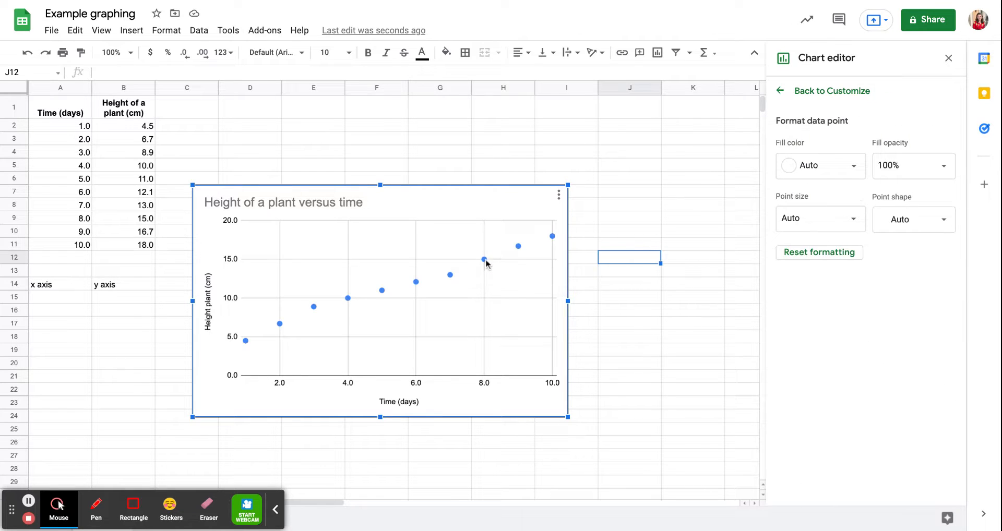
click(782, 91)
click(896, 242)
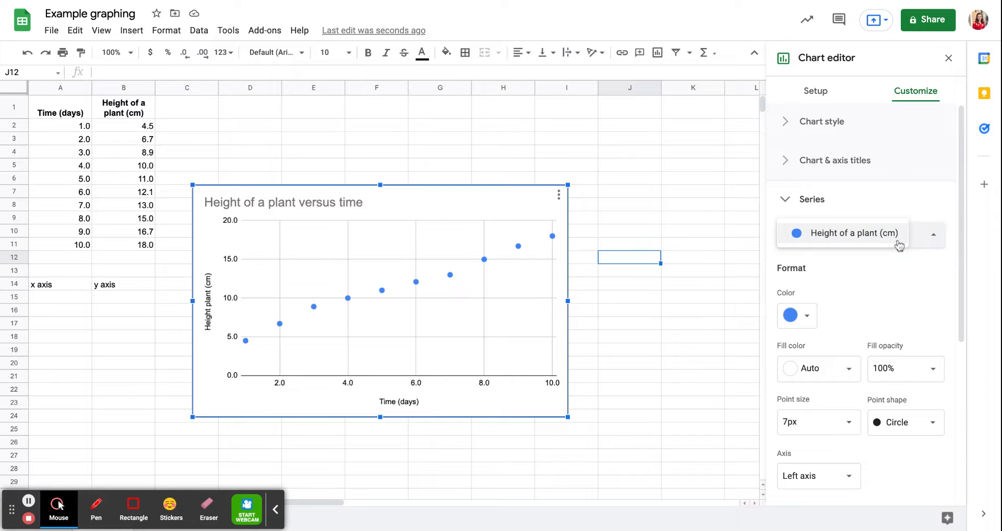
click(894, 314)
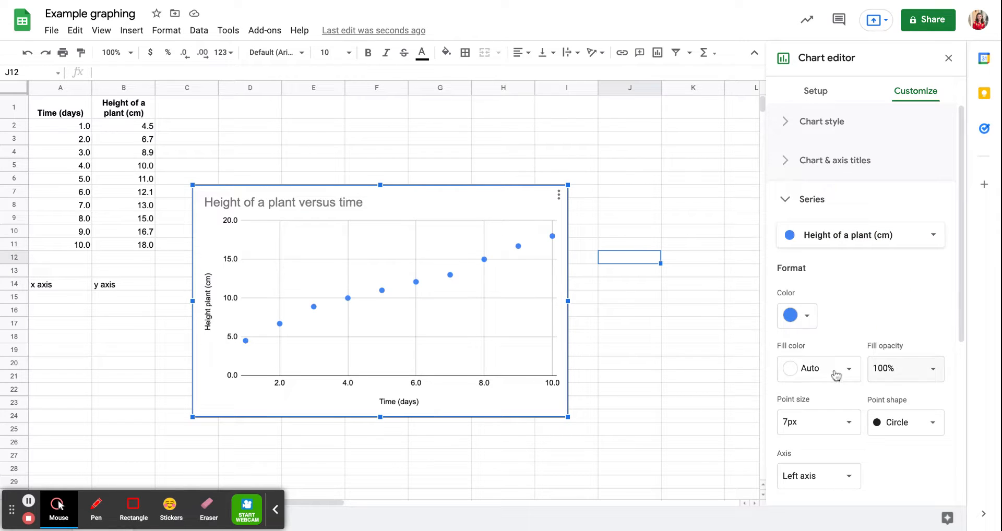
scroll(832, 381, down, 3)
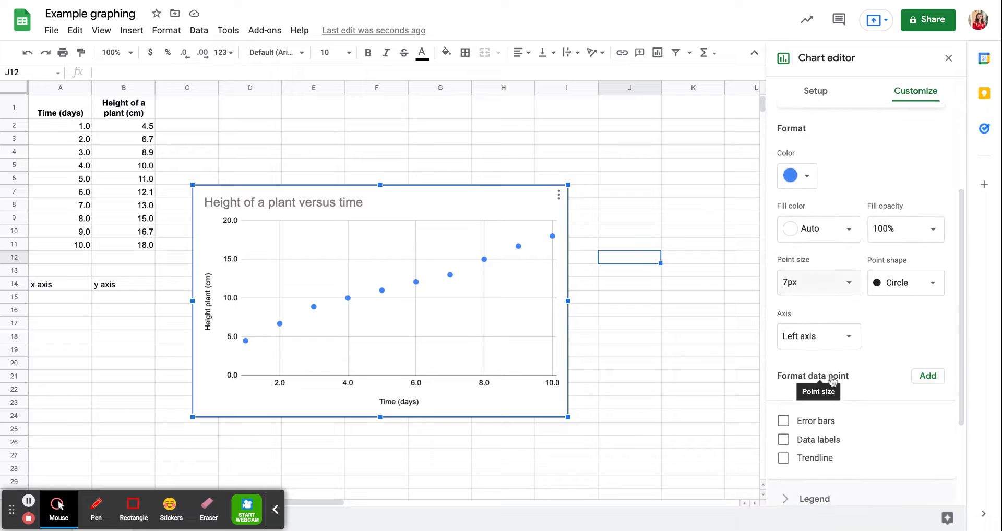
click(834, 338)
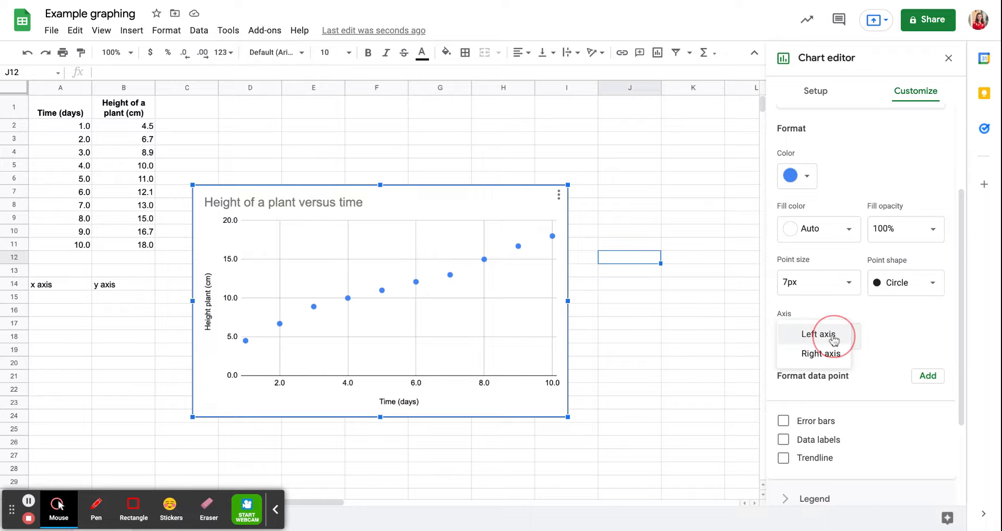
click(898, 342)
scroll(853, 401, down, 5)
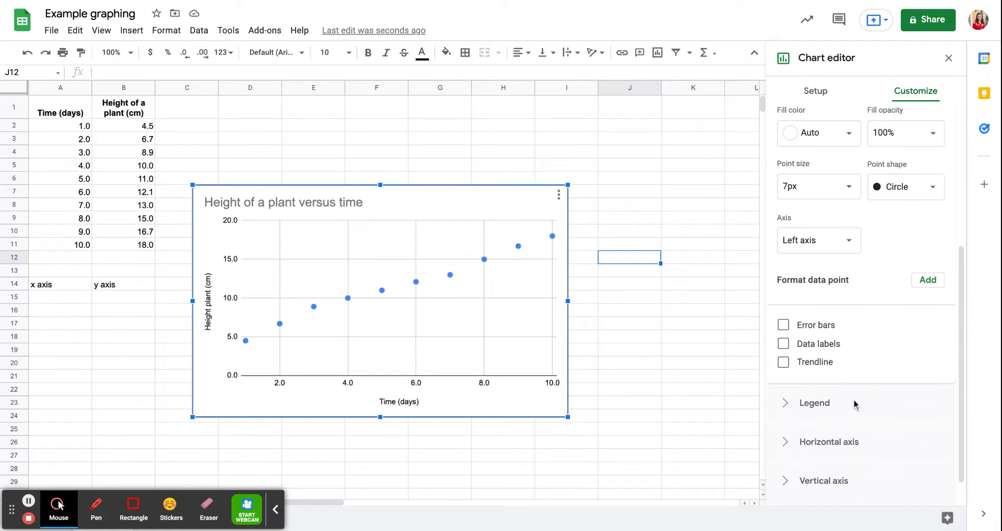
scroll(818, 290, up, 5)
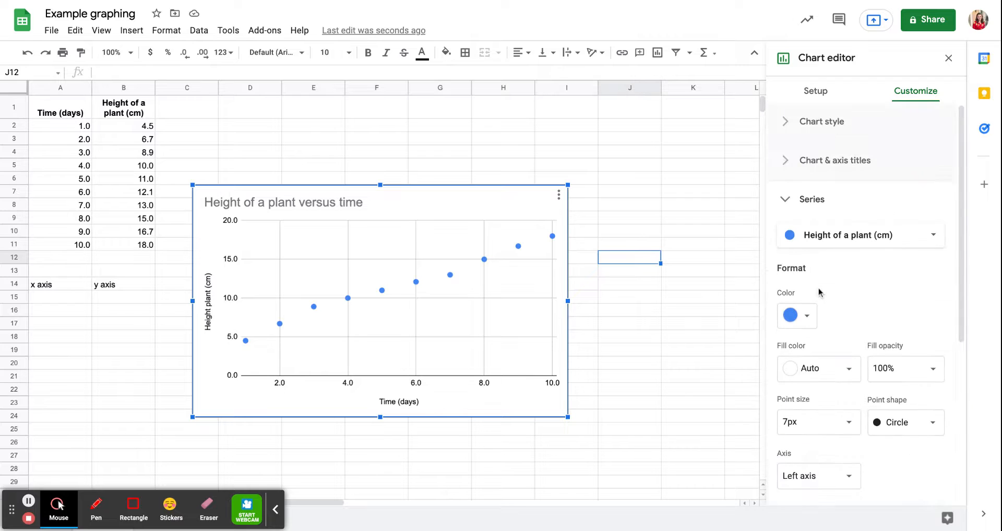
click(784, 205)
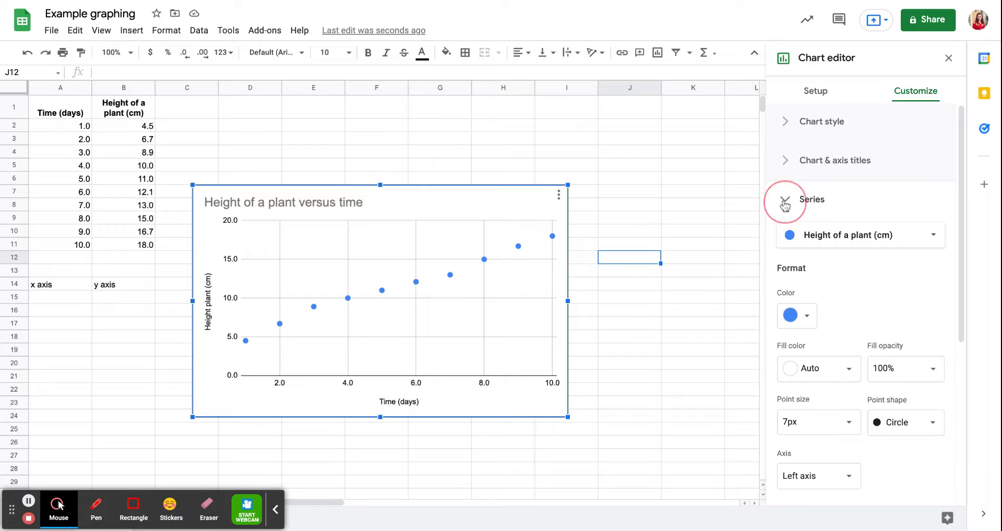
Close the chart editor, reopen it from the chart's style options, and expand the Series settings down to the error bars option
click(948, 58)
click(478, 261)
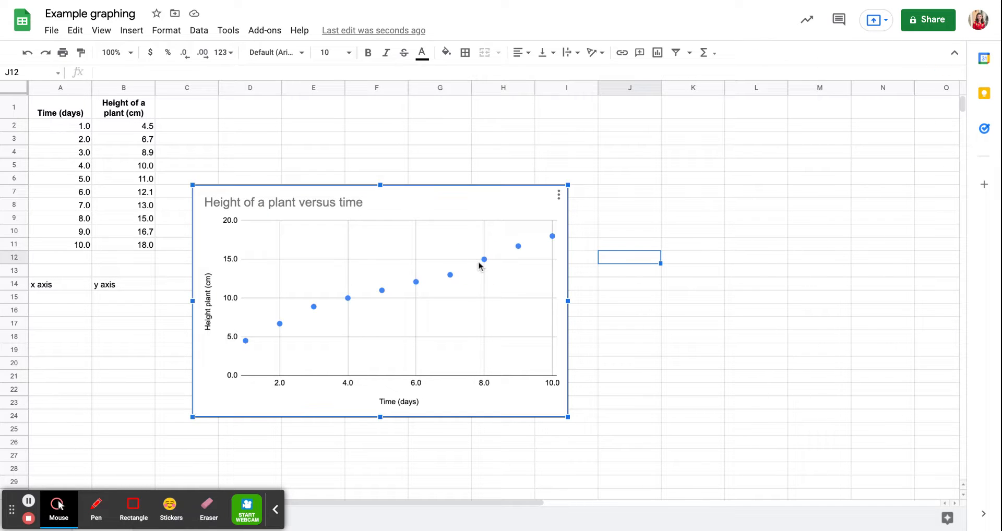
right_click(479, 209)
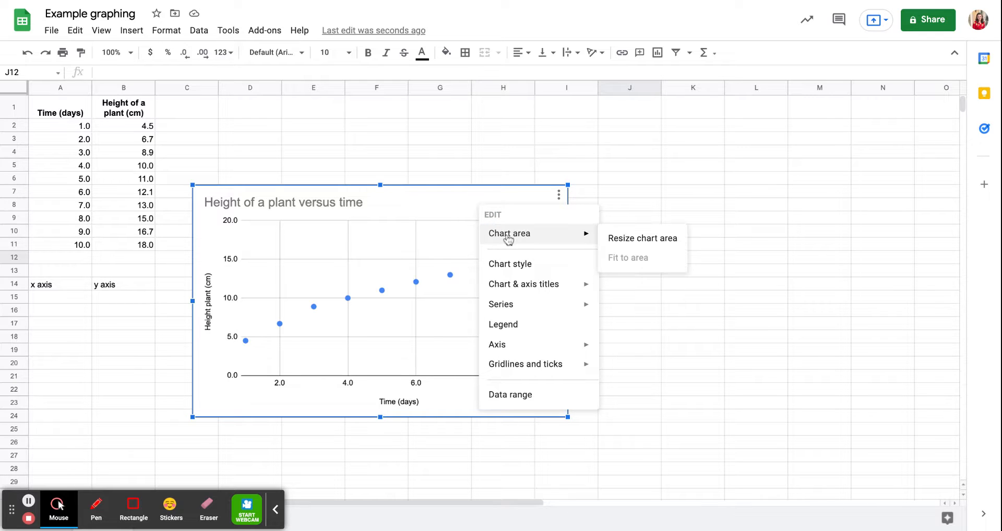
click(510, 267)
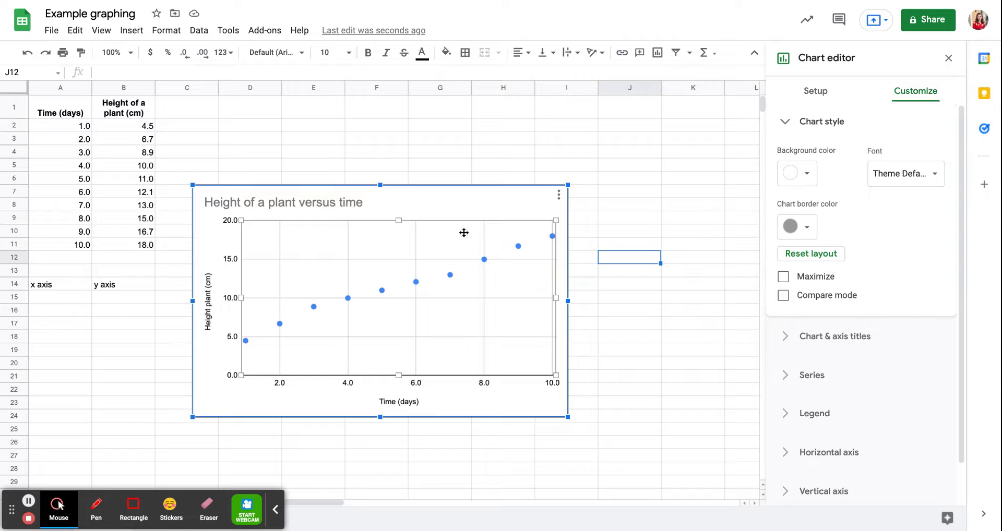
click(783, 125)
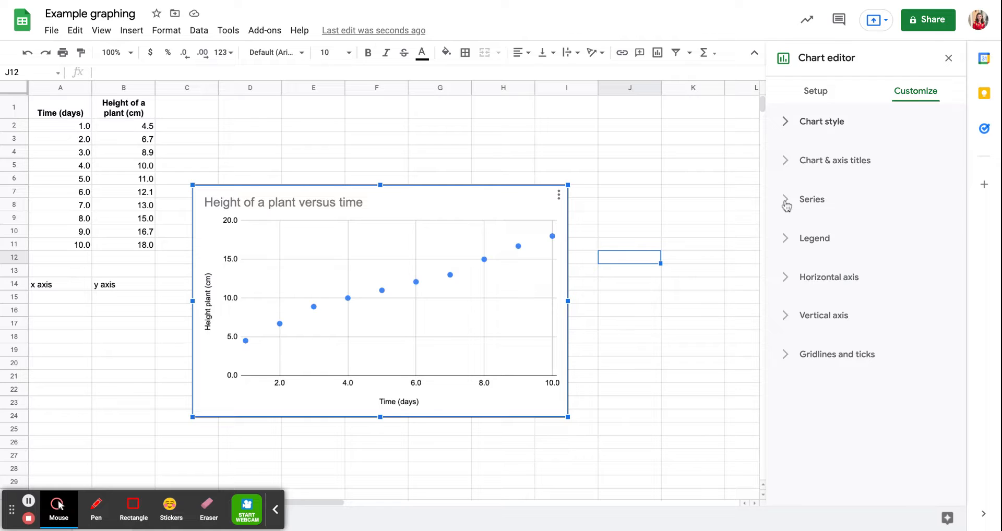
click(786, 205)
scroll(818, 308, down, 3)
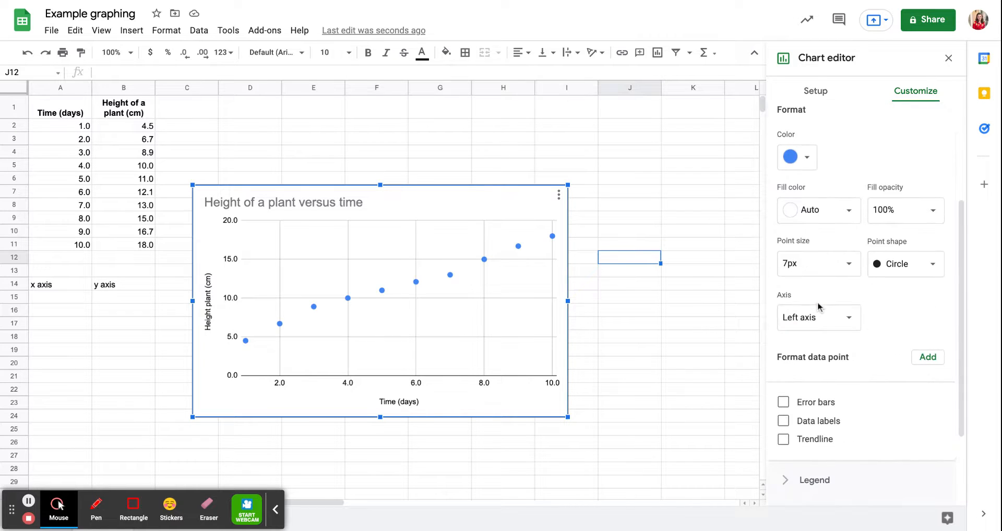
scroll(818, 307, down, 2)
Turn on error bars for the plant height series, view the available error types, and turn the error bars off again
click(825, 292)
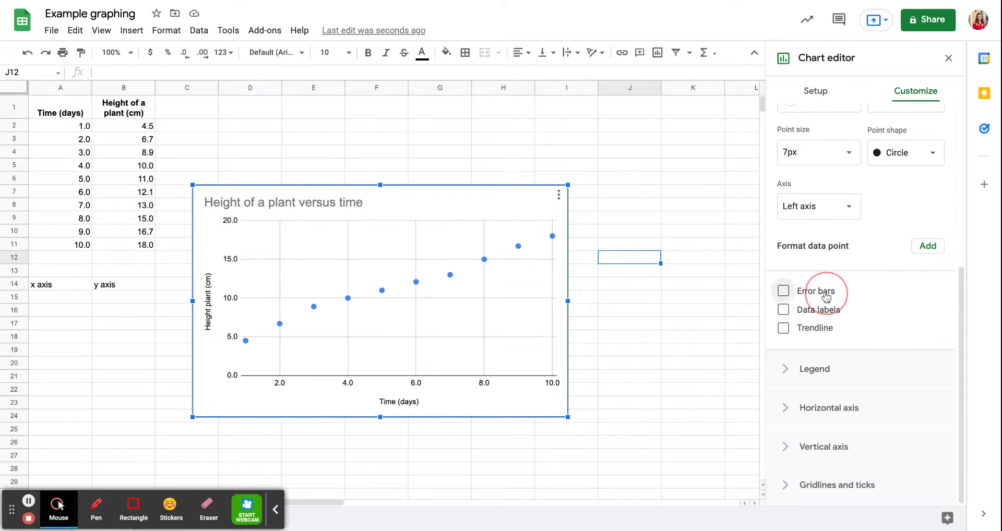
click(827, 338)
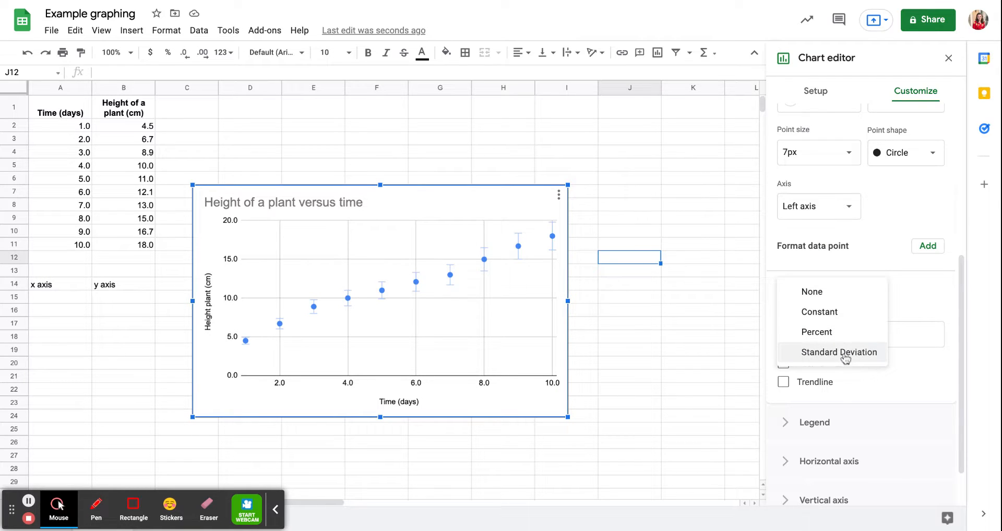
click(931, 296)
click(792, 294)
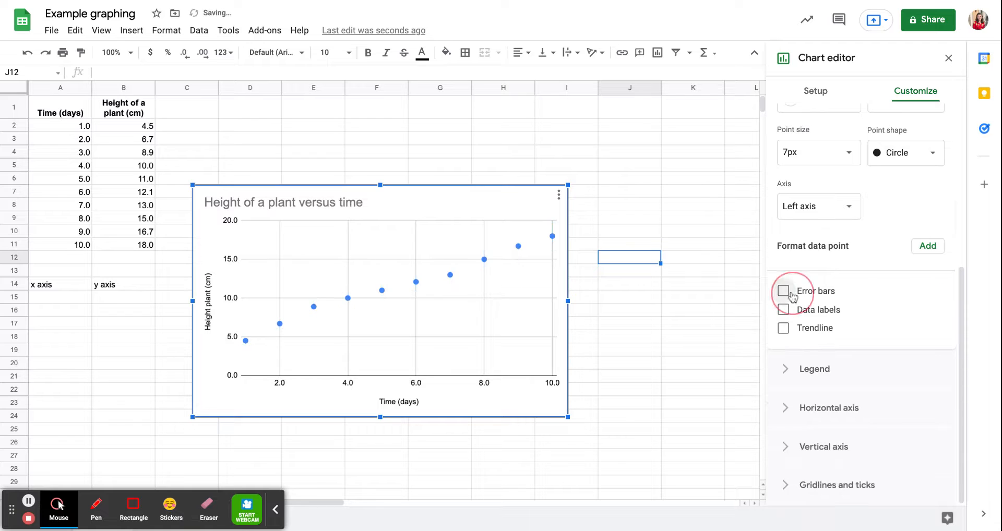
Add error bars to the plant height series with the Constant type and a value of 1
click(792, 294)
click(804, 337)
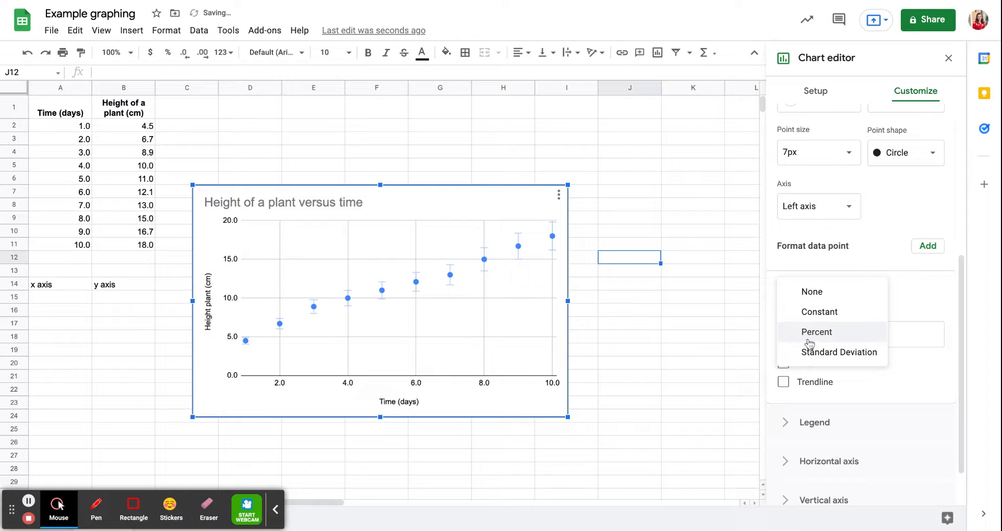
click(818, 311)
double_click(875, 334)
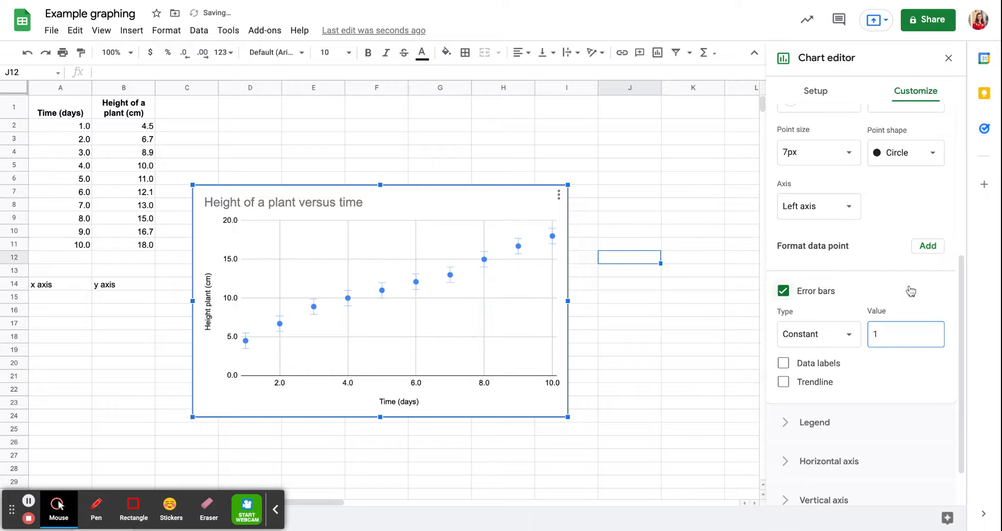
click(900, 330)
Check the error bar types while keeping Constant, and try data labels on the plant height series before turning them off
click(831, 340)
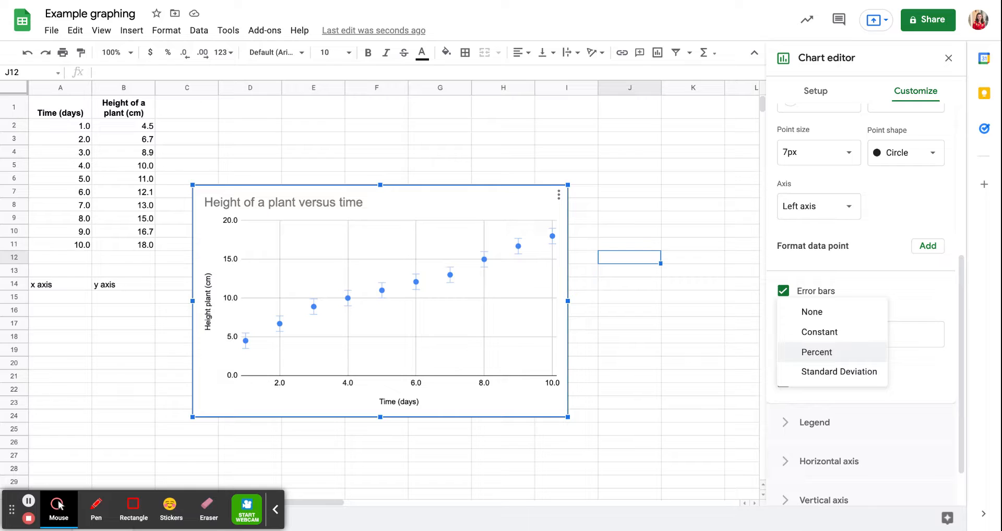
click(856, 332)
click(783, 365)
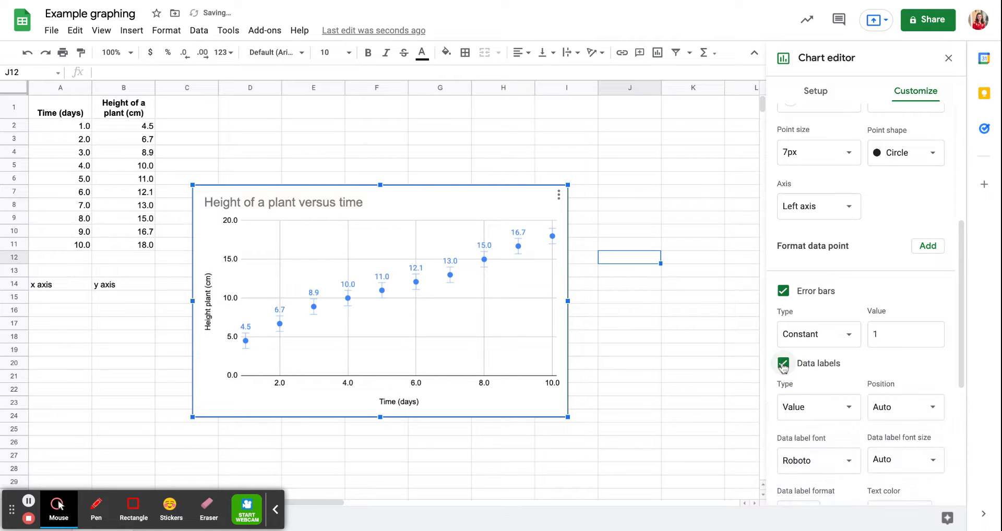
click(783, 364)
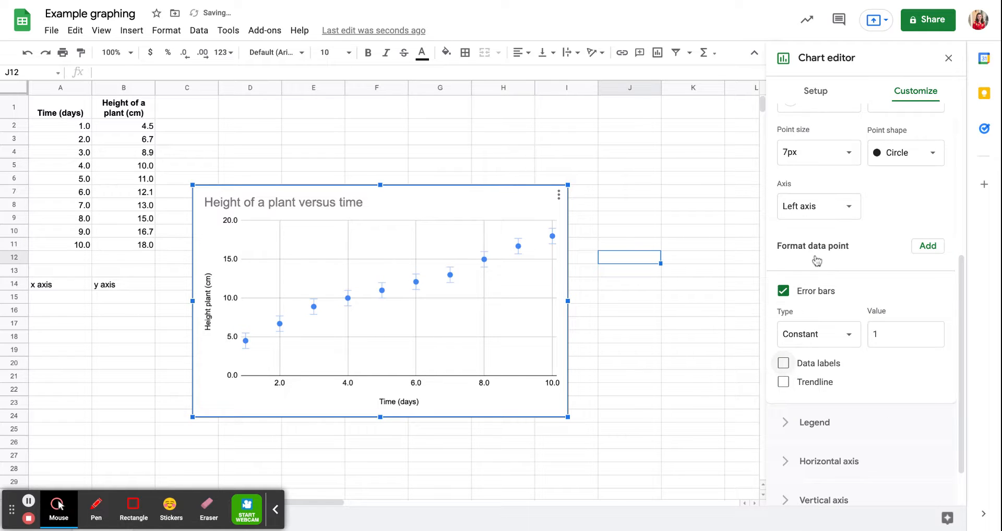
Add a linear trendline to the plant height series labelled with Use Equation, and try the R² display before switching it off
click(784, 382)
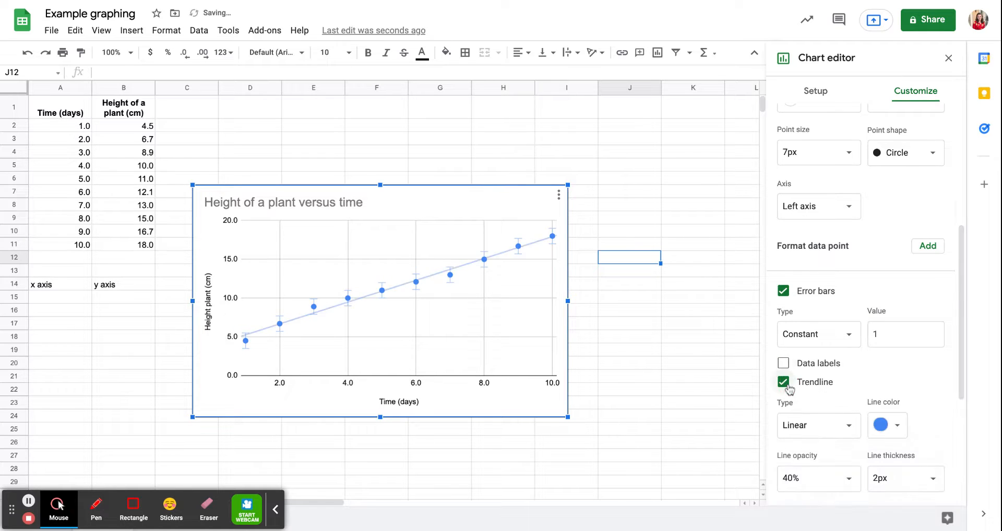
scroll(809, 383, down, 2)
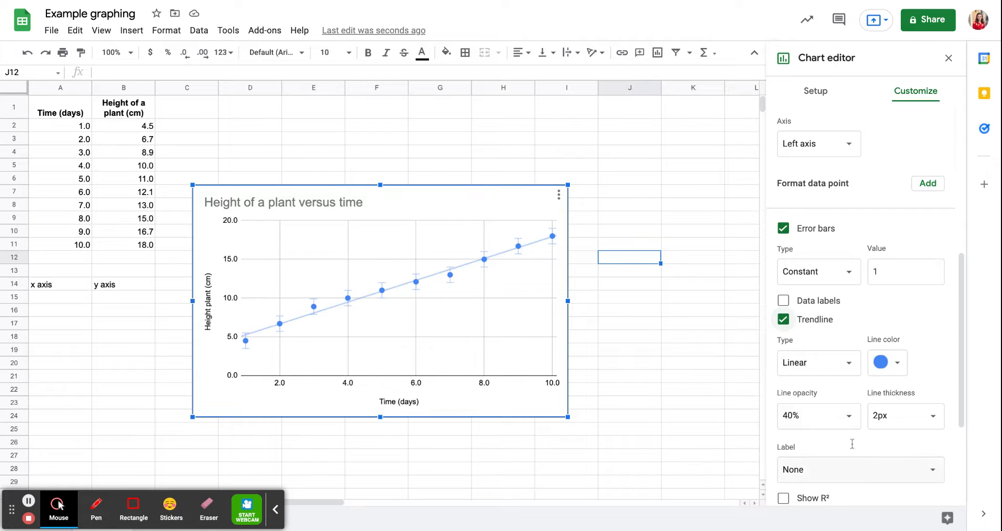
scroll(852, 443, down, 1)
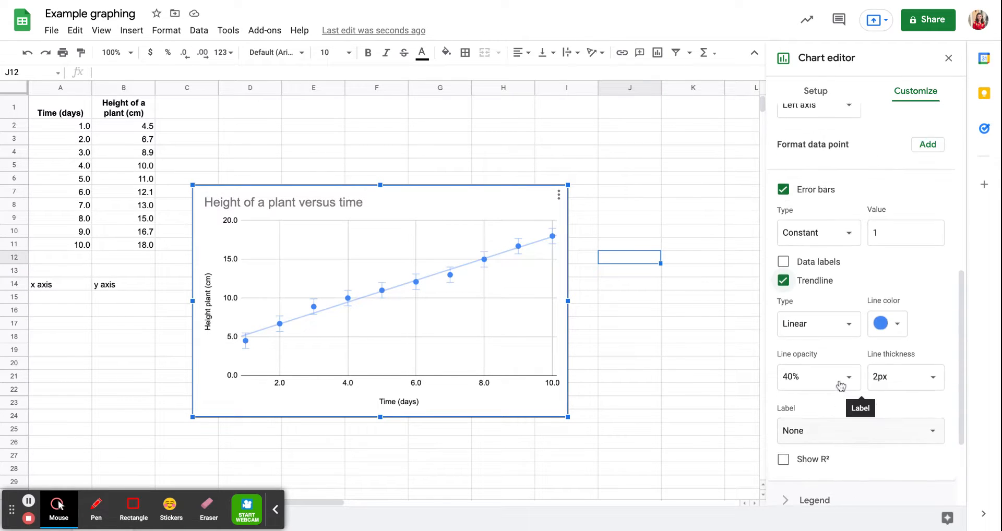
scroll(850, 425, down, 1)
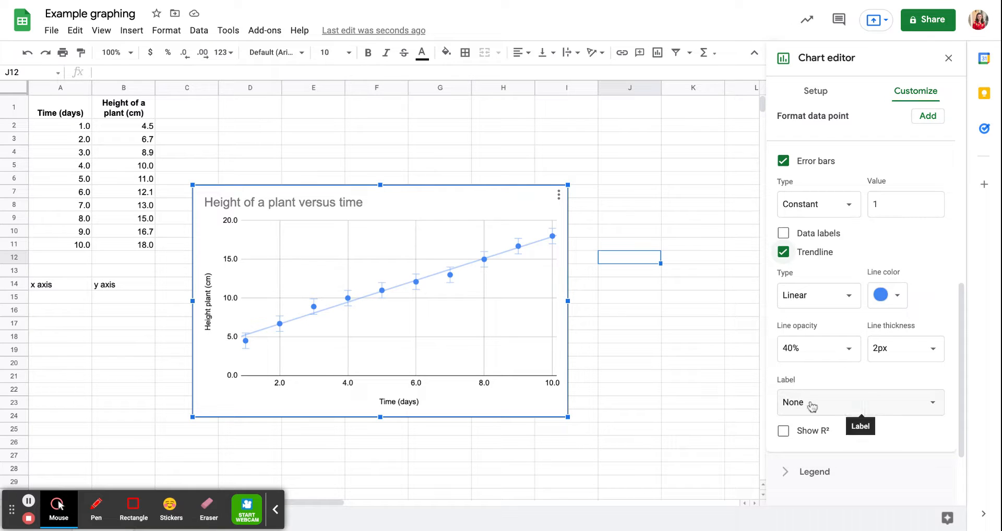
click(811, 406)
click(822, 440)
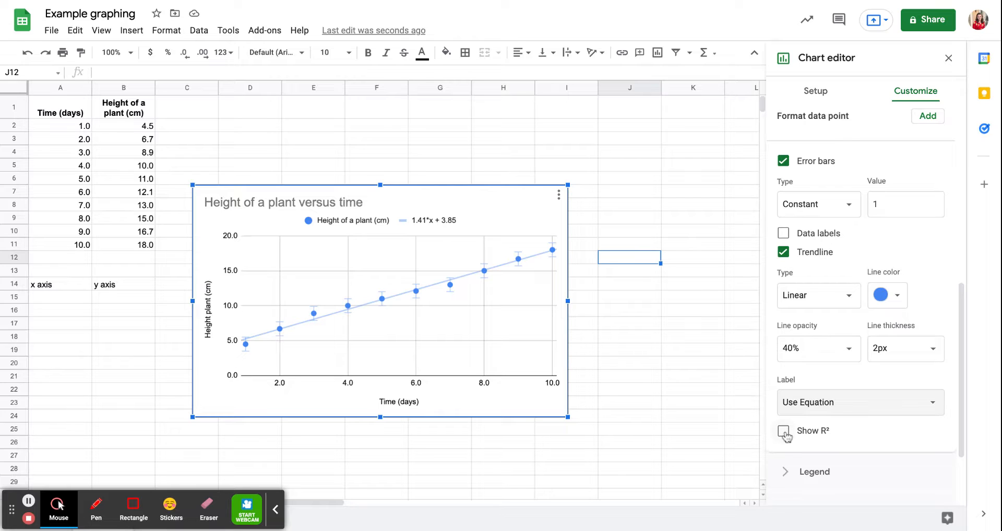
click(784, 431)
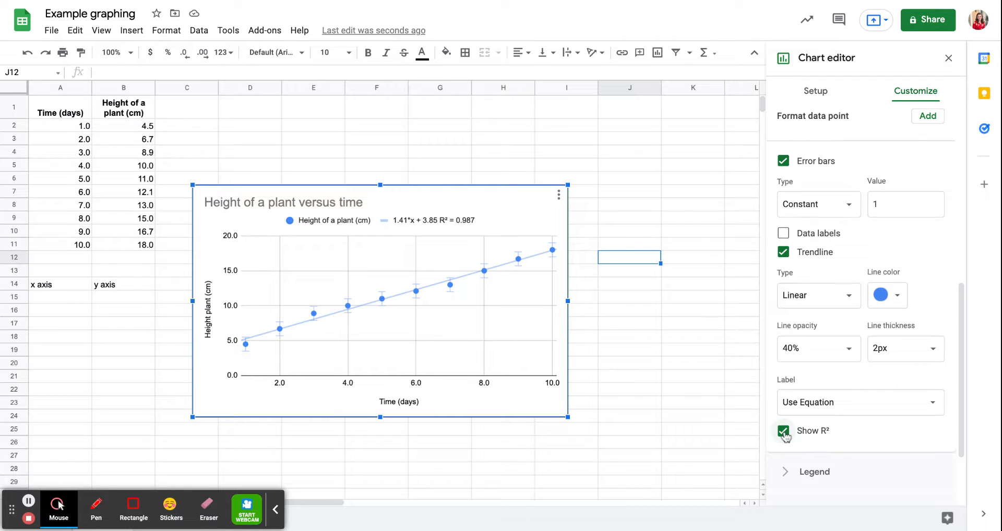
click(782, 431)
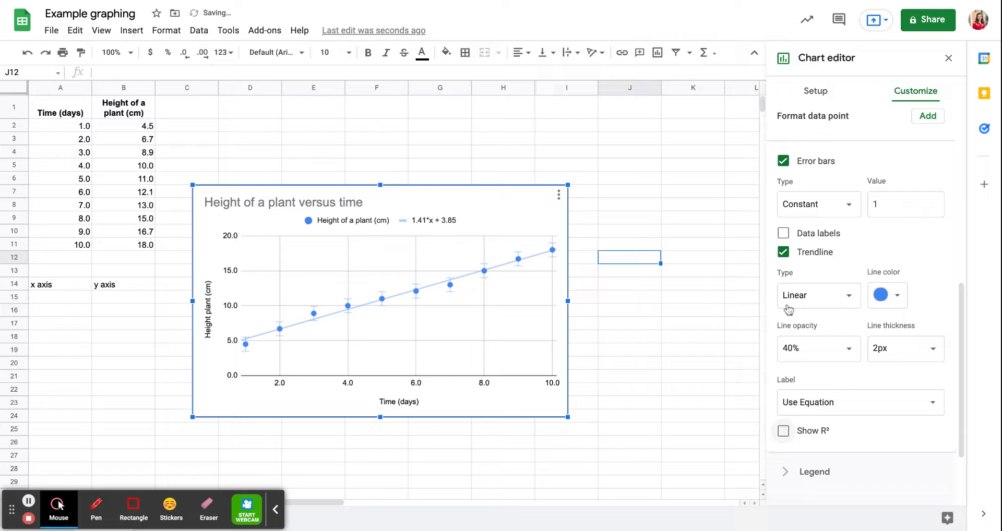
Close the series settings and review the chart legend's position options
scroll(788, 310, up, 8)
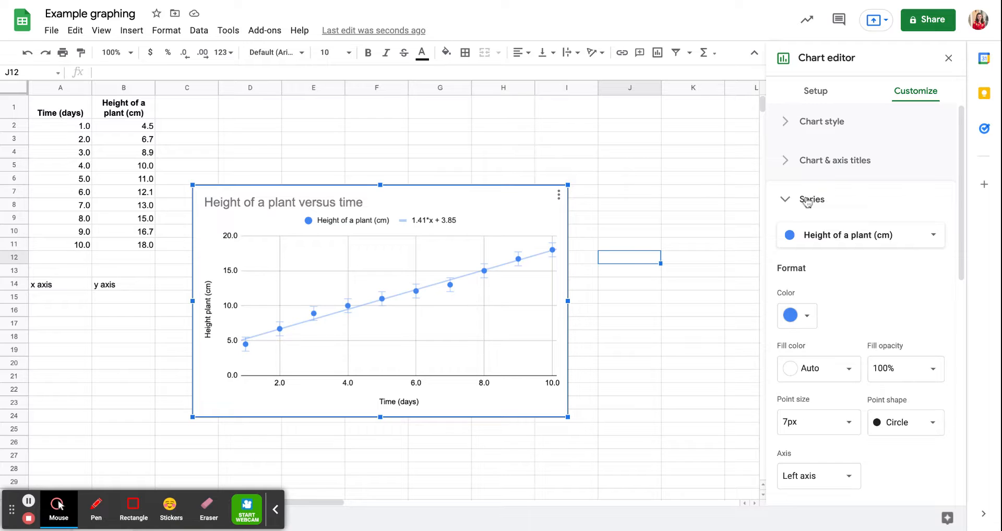
click(807, 201)
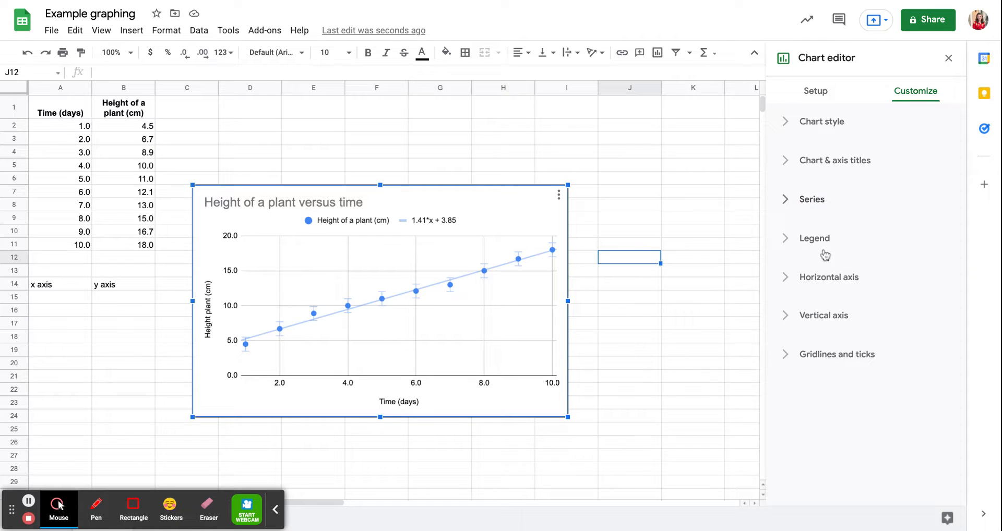
click(828, 244)
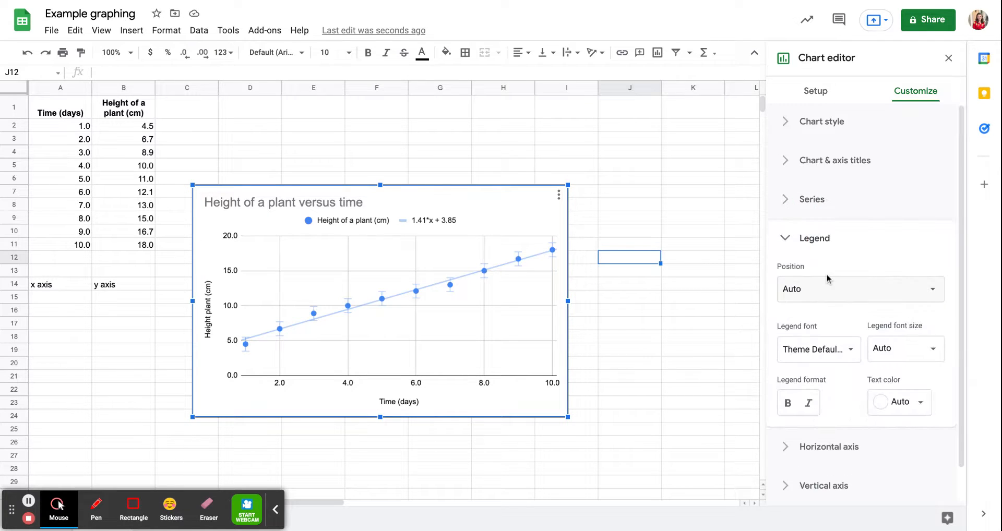
click(828, 296)
click(825, 353)
click(816, 240)
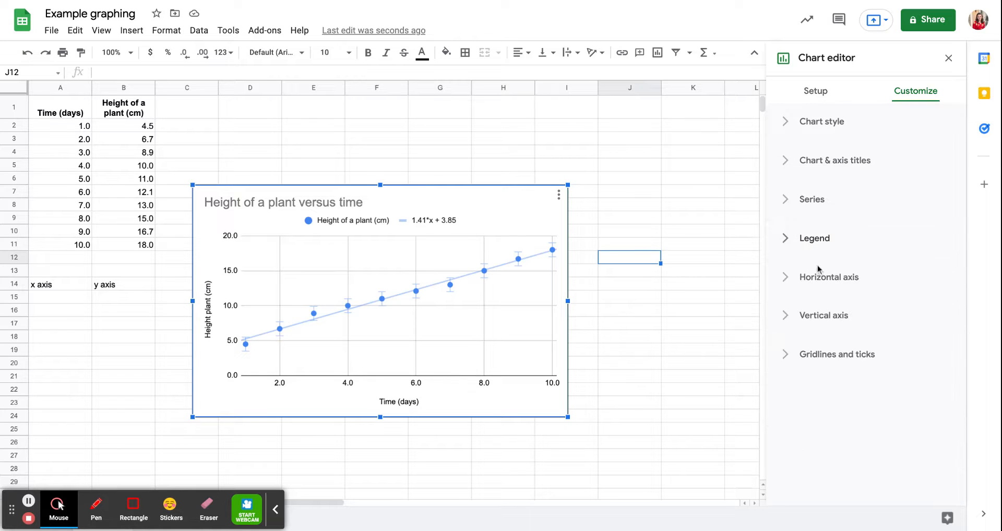
Examine the horizontal axis settings, including the scale factor choices and the minimum and maximum value fields
click(825, 285)
scroll(823, 293, down, 3)
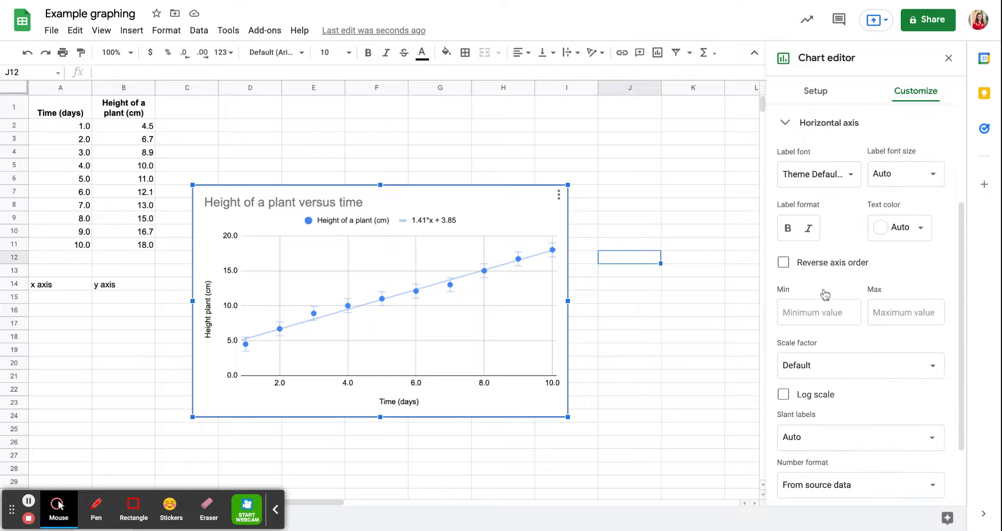
scroll(866, 310, down, 2)
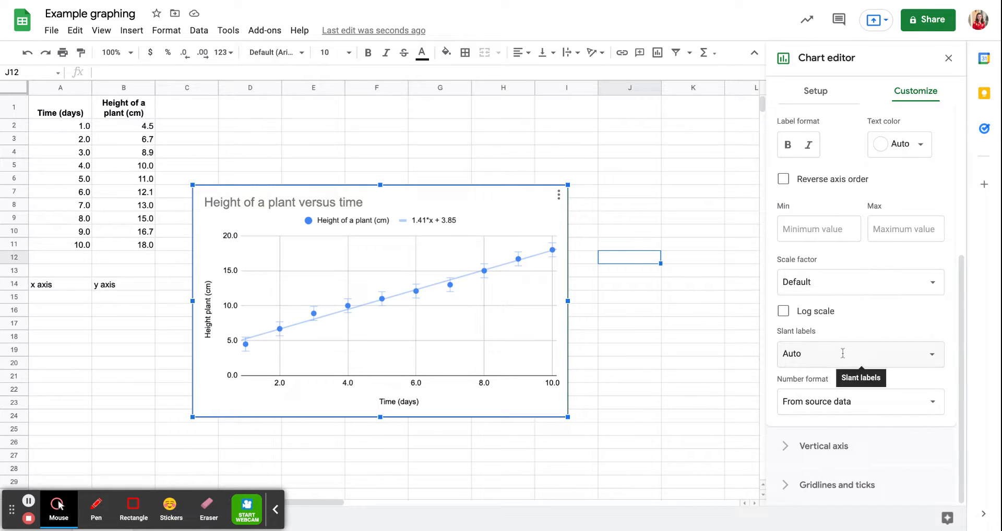
click(843, 291)
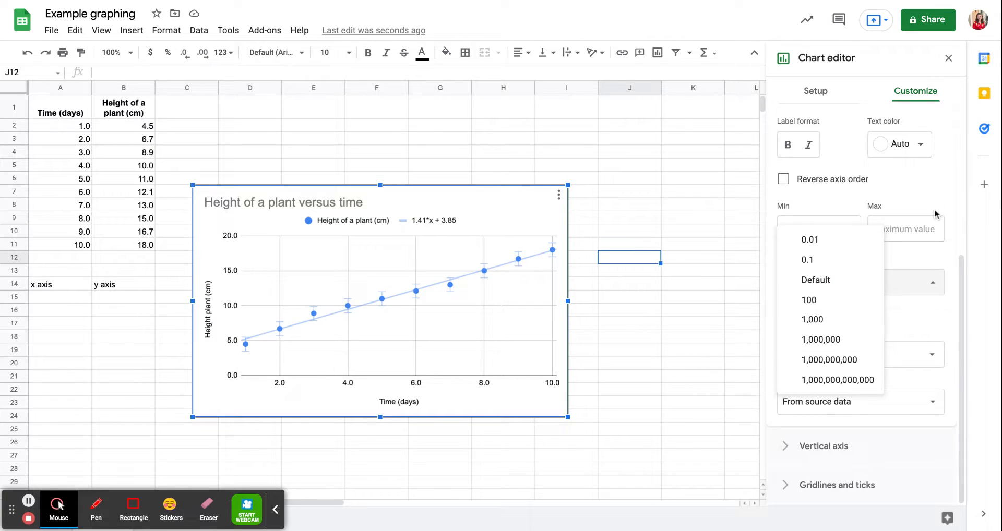
click(932, 222)
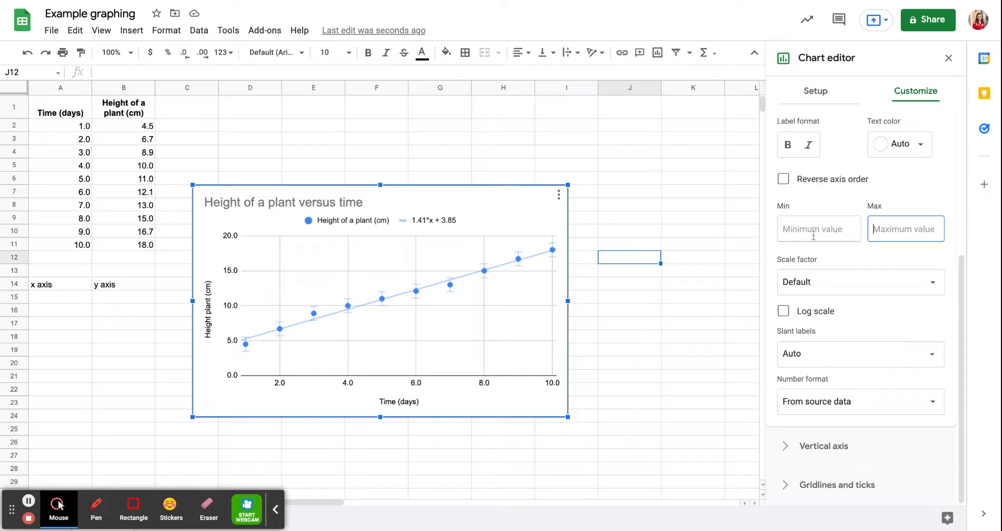
click(840, 230)
click(892, 230)
click(831, 238)
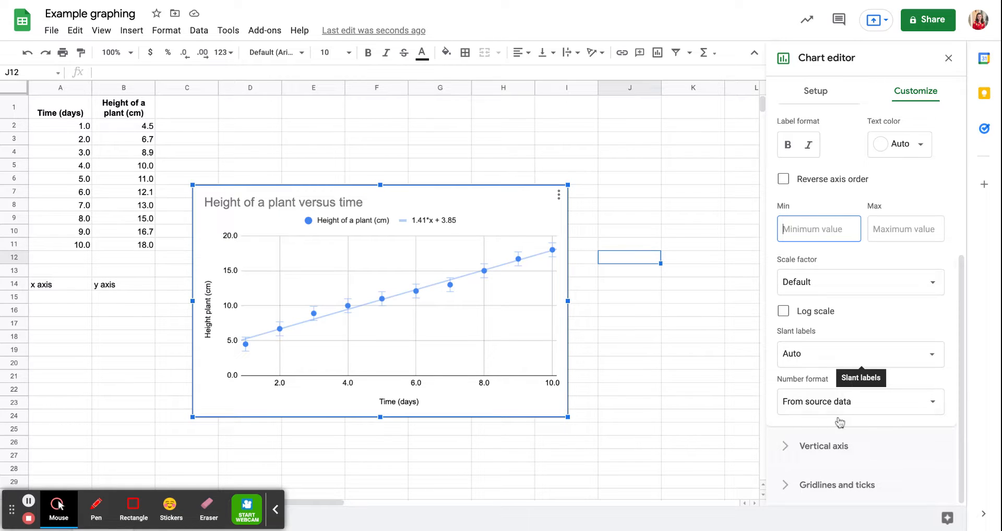
scroll(837, 306, up, 3)
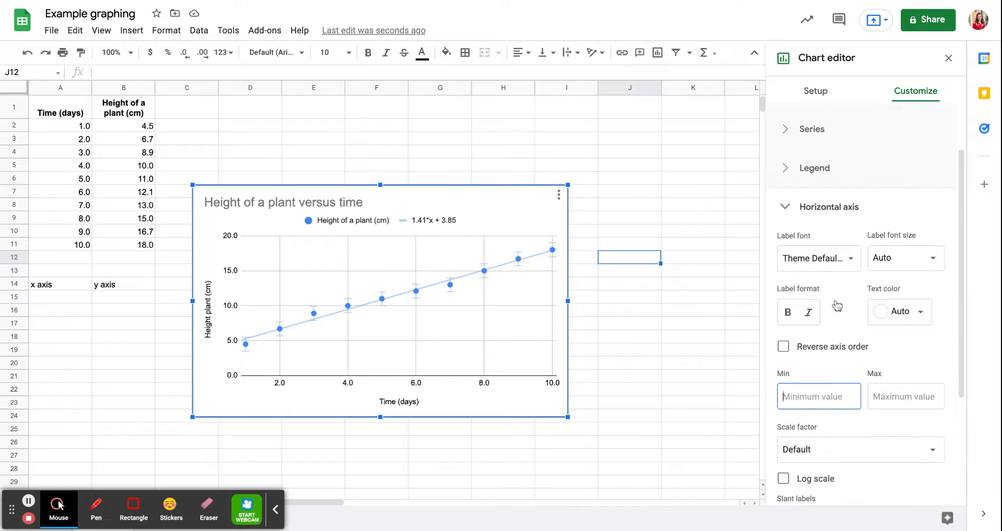
scroll(837, 305, down, 3)
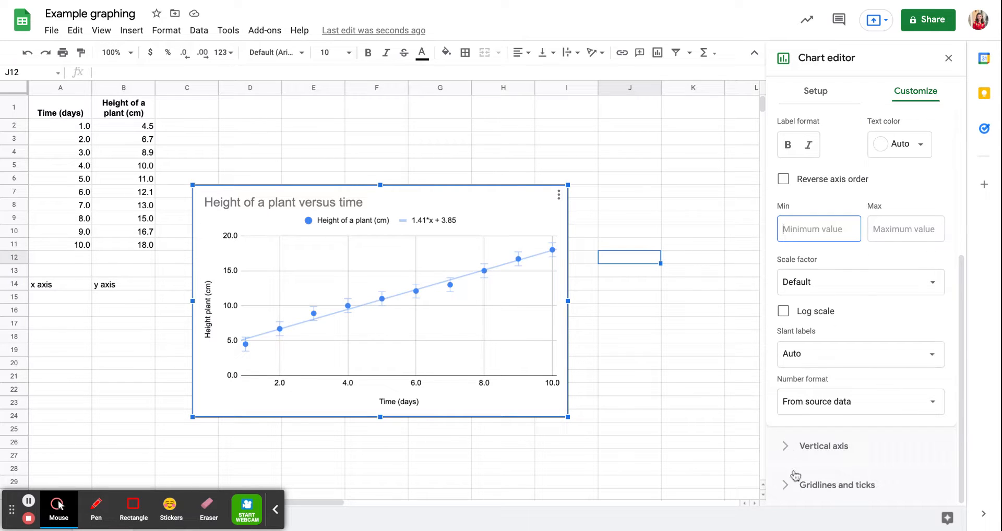
Turn on minor gridlines, major ticks and minor ticks for the chart's vertical axis
click(789, 484)
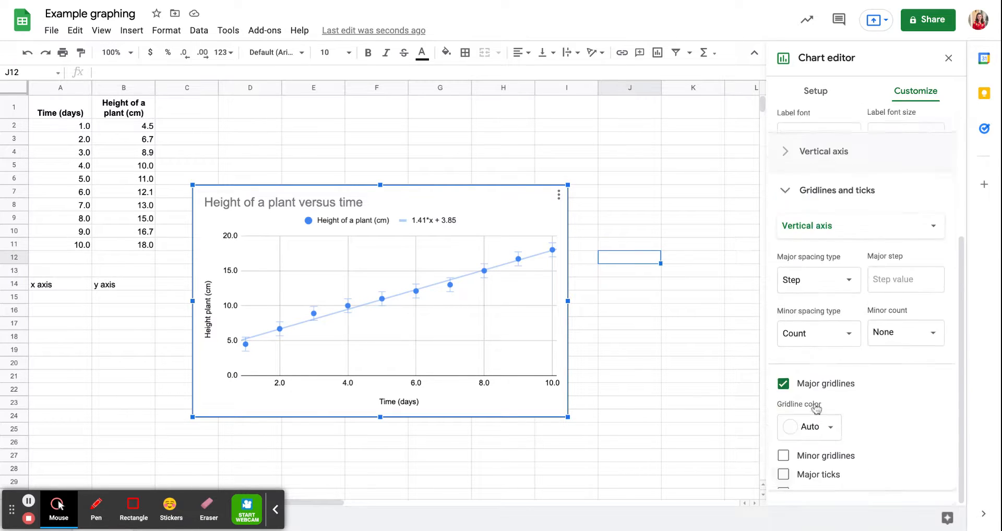
click(800, 446)
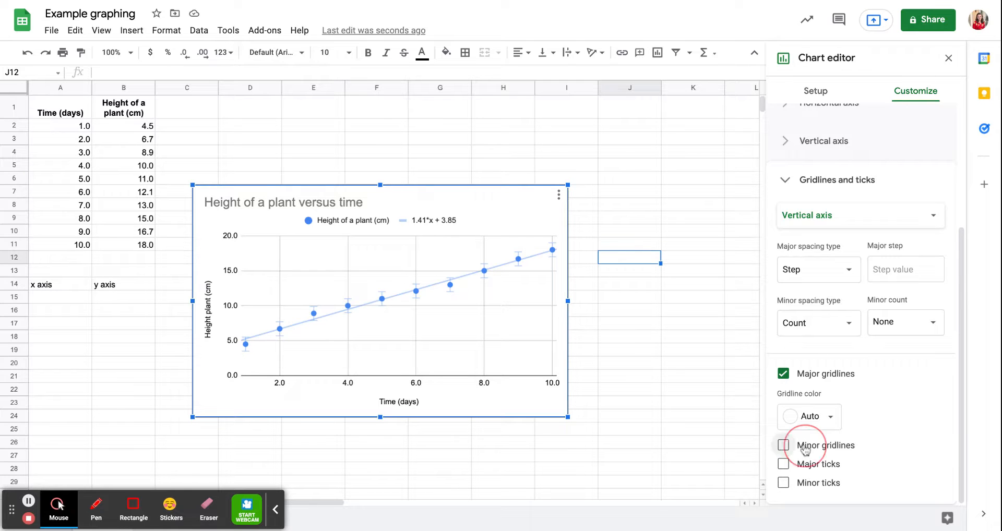
scroll(809, 469, down, 1)
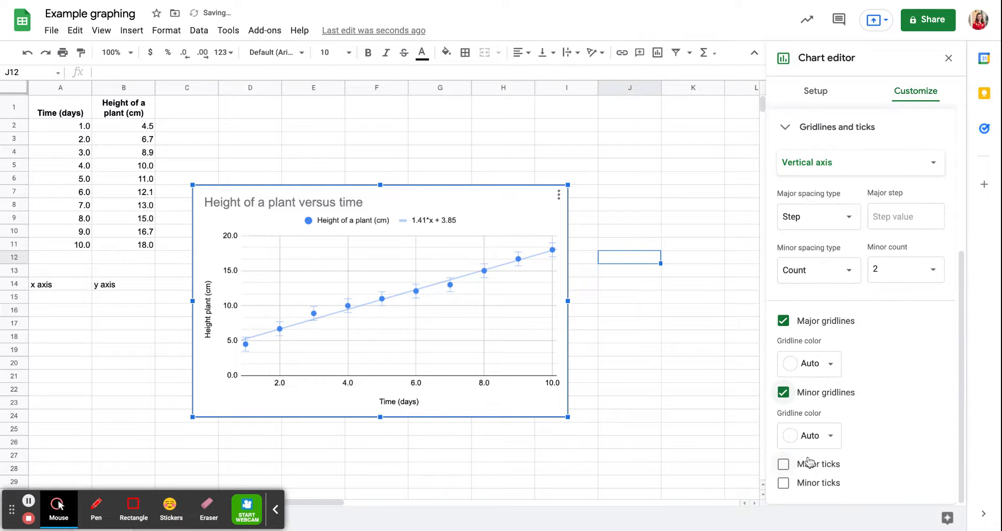
click(809, 463)
scroll(808, 463, down, 2)
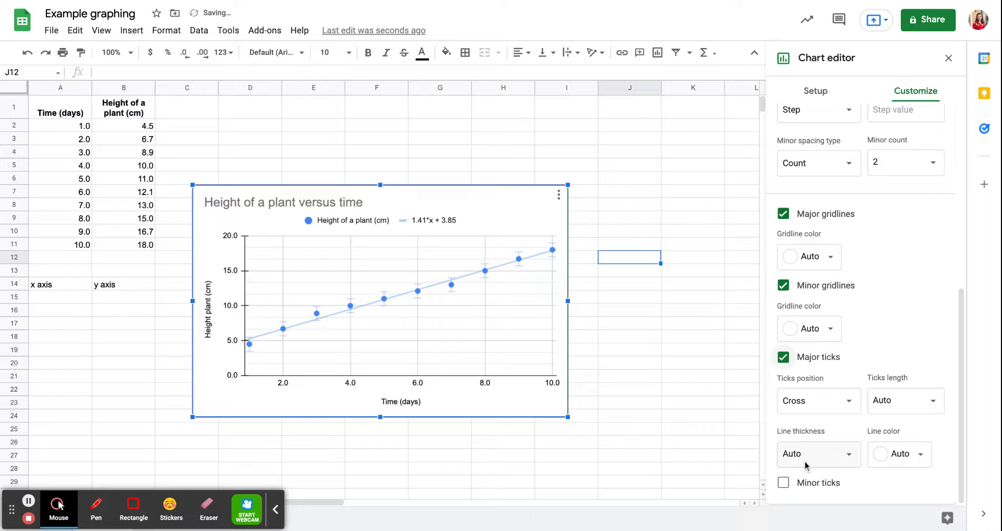
click(810, 485)
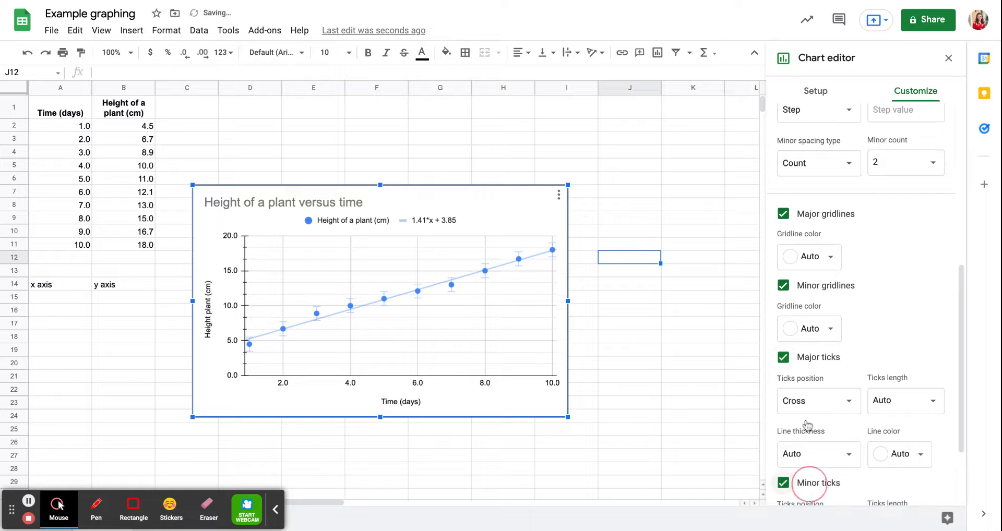
Turn on minor gridlines, major ticks and minor ticks for the chart's horizontal axis
scroll(816, 282, up, 4)
click(817, 263)
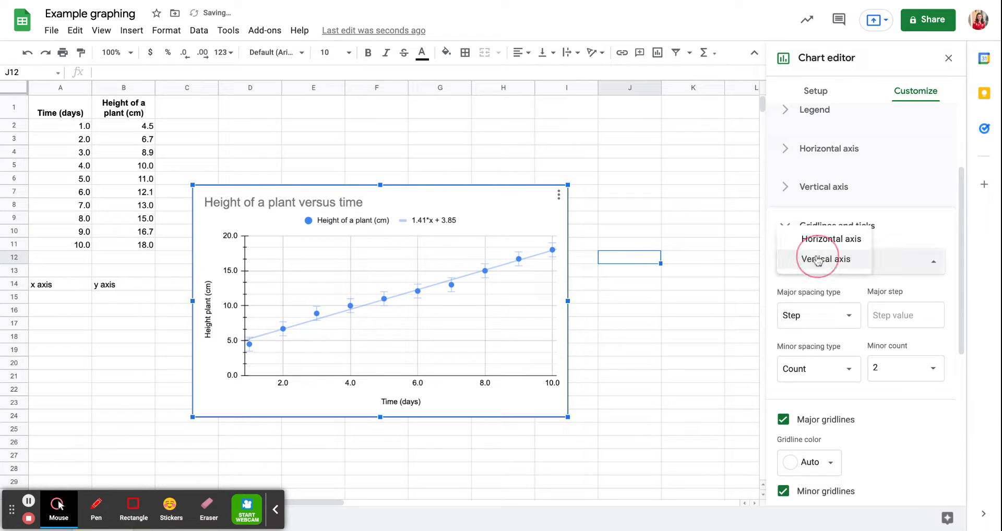
click(825, 240)
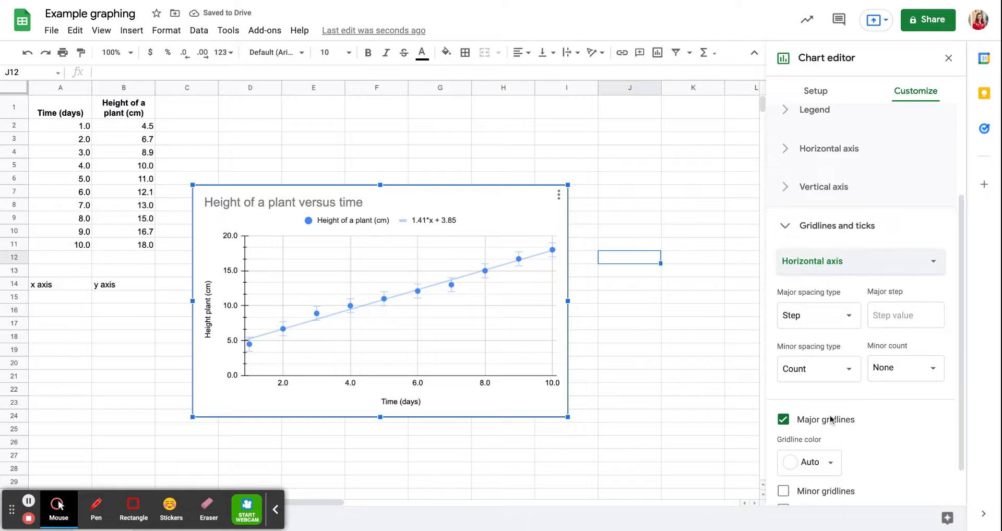
scroll(829, 425, down, 1)
click(818, 449)
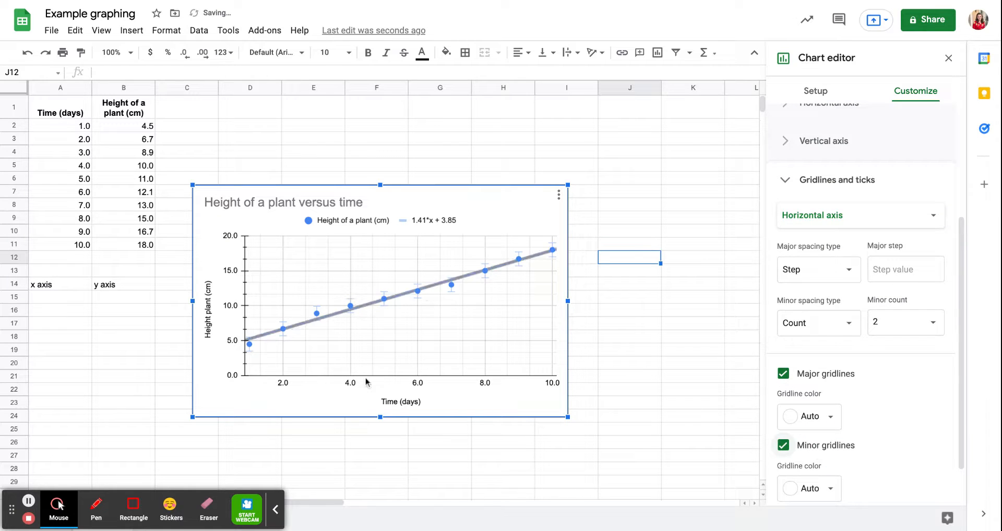
scroll(542, 345, down, 2)
scroll(841, 446, down, 1)
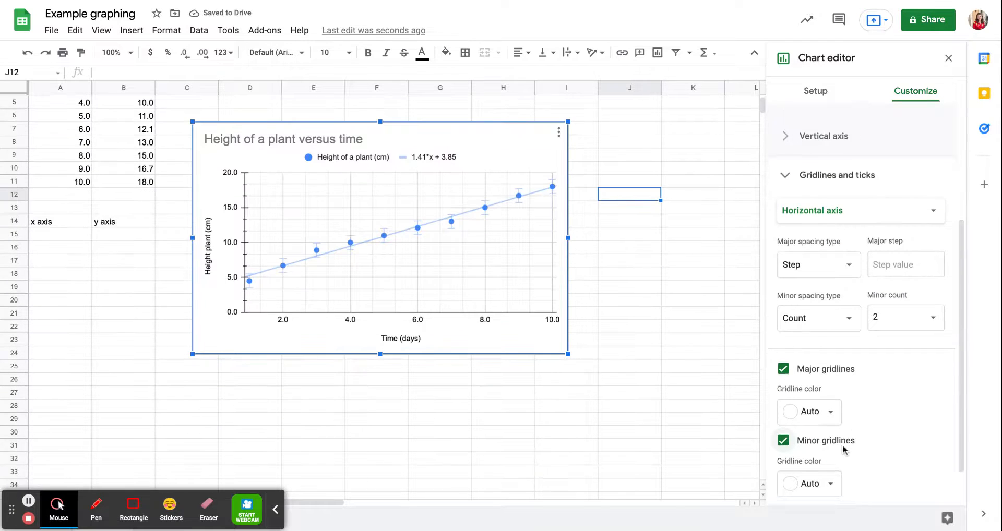
click(818, 466)
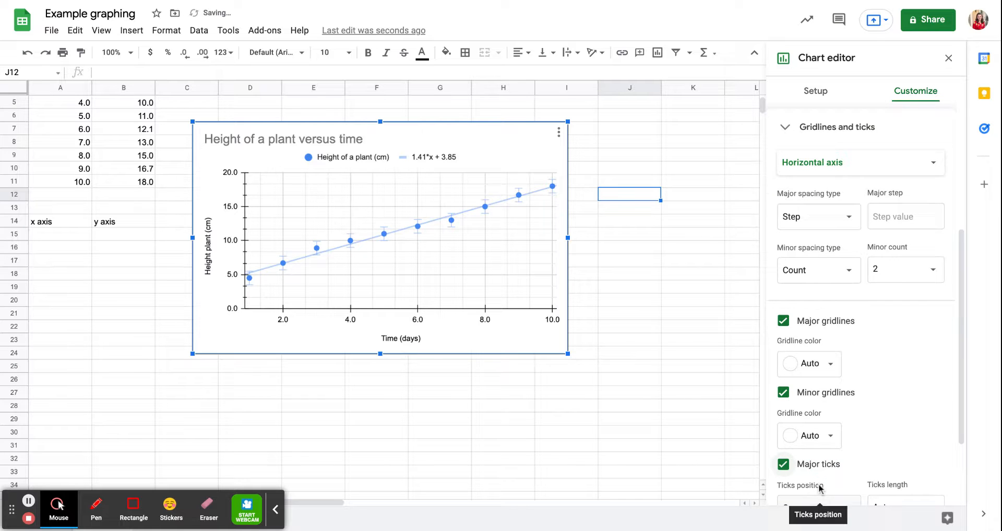
scroll(821, 486, down, 2)
click(817, 492)
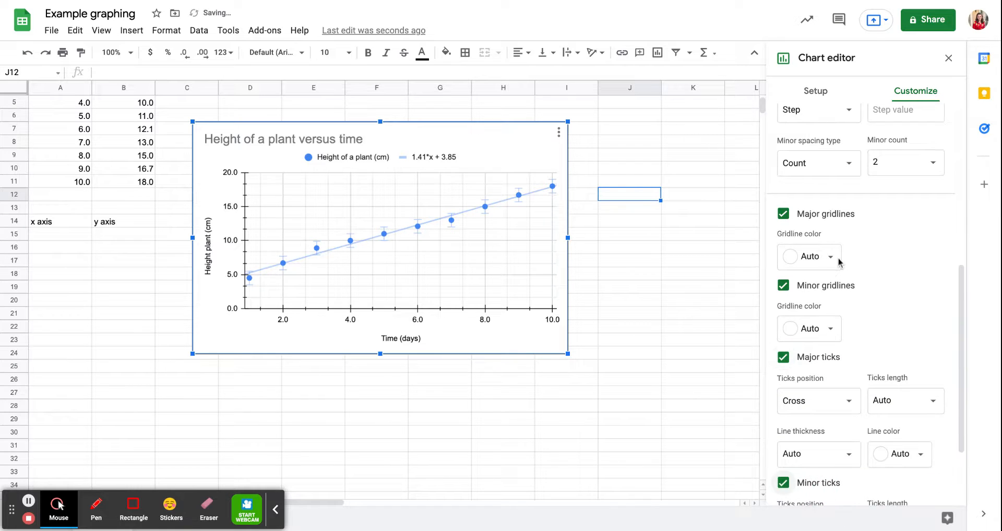
Close the gridline settings, reopen the series settings and review the error bar and trendline options
scroll(809, 261, up, 6)
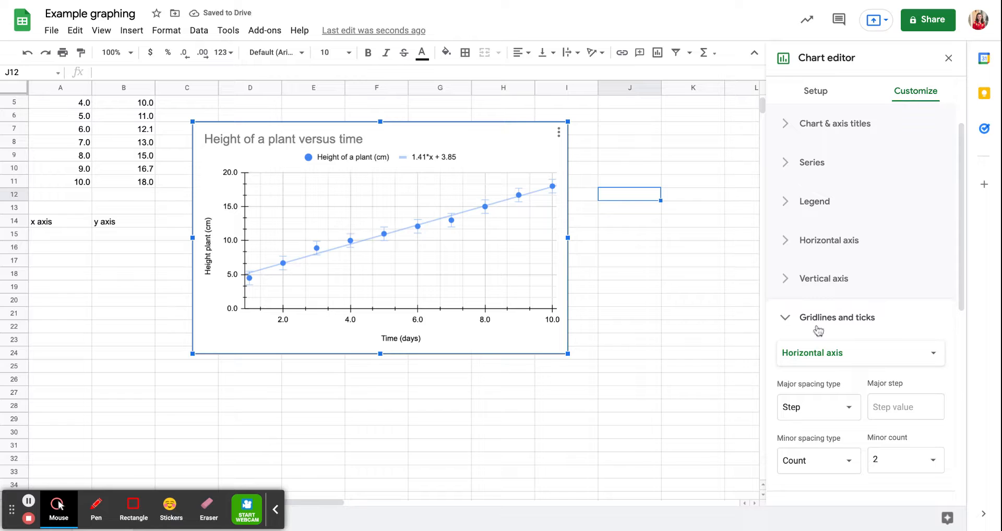
click(815, 325)
click(812, 199)
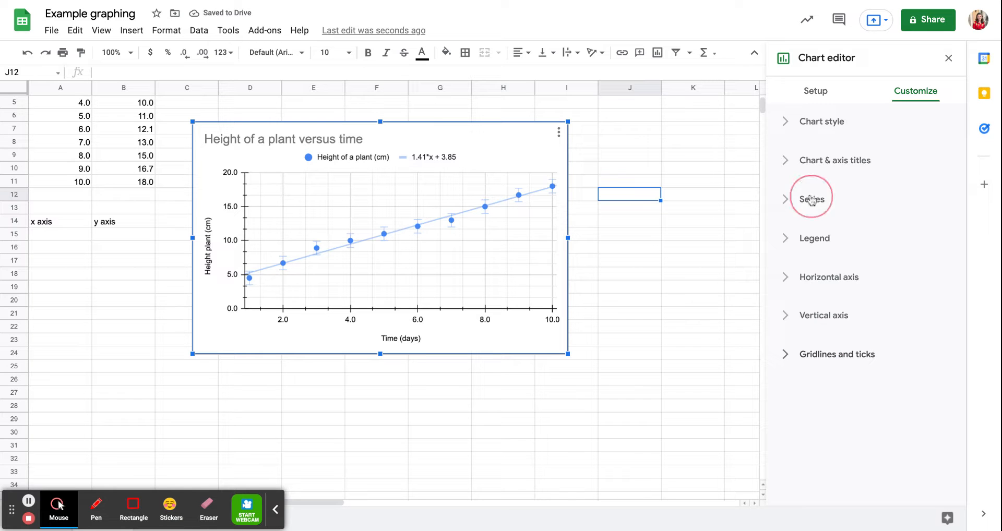
scroll(839, 338, down, 5)
scroll(835, 337, down, 3)
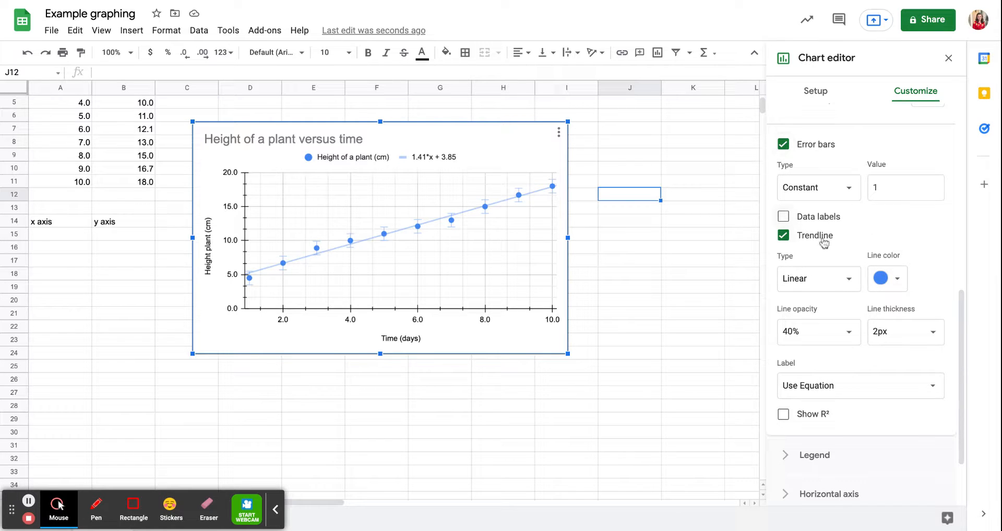
scroll(817, 263, up, 10)
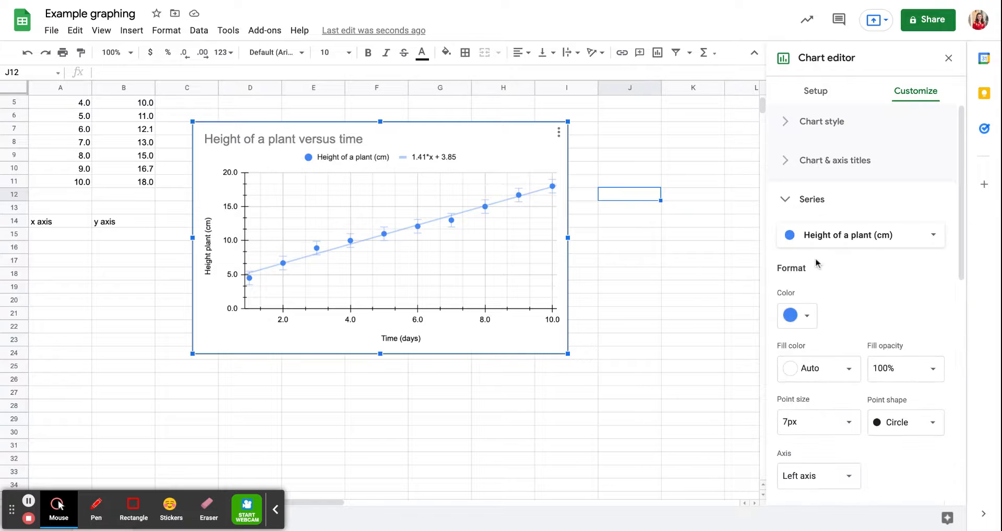